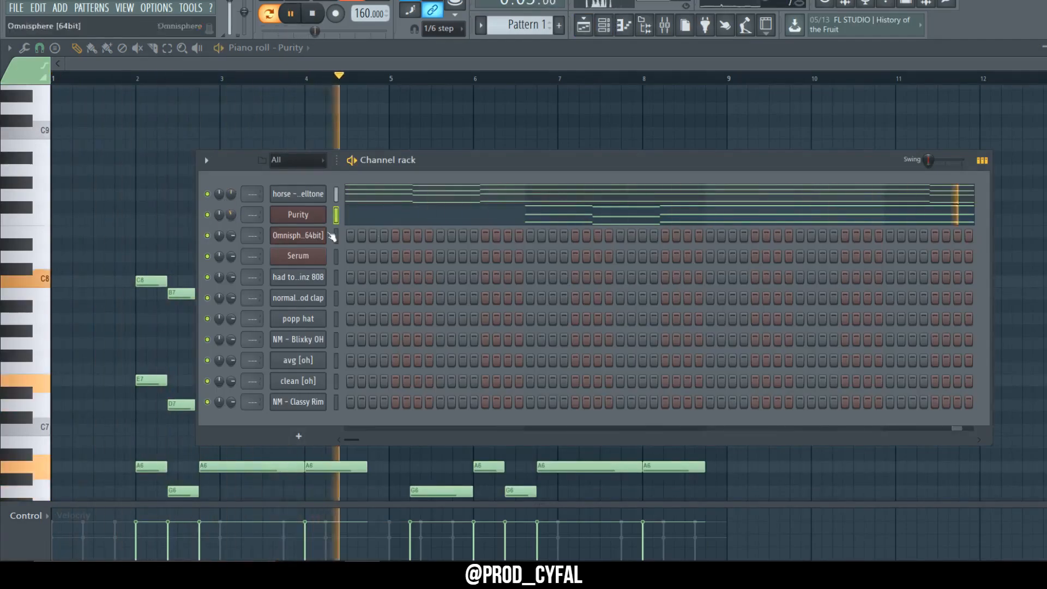
Open the Omnisphere channel's piano roll and stop playback.
key("F6")
left_click(337, 236)
key("F6")
key("space")
scroll(215, 262, "up", 1)
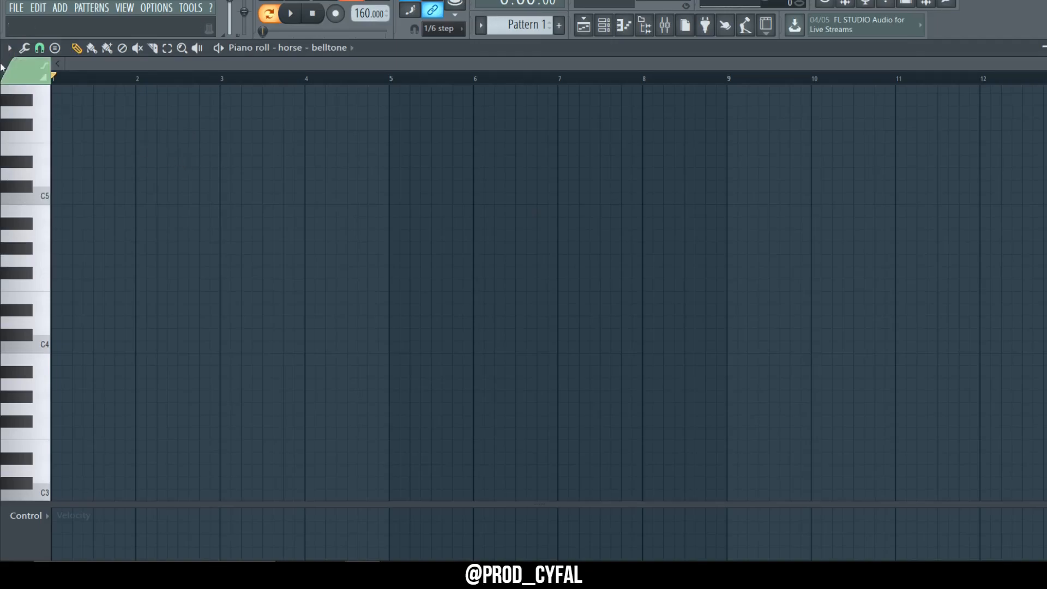
Turn on note grid highlights for the horse - belltone piano roll, with scale highlighting on C Major.
left_click(7, 49)
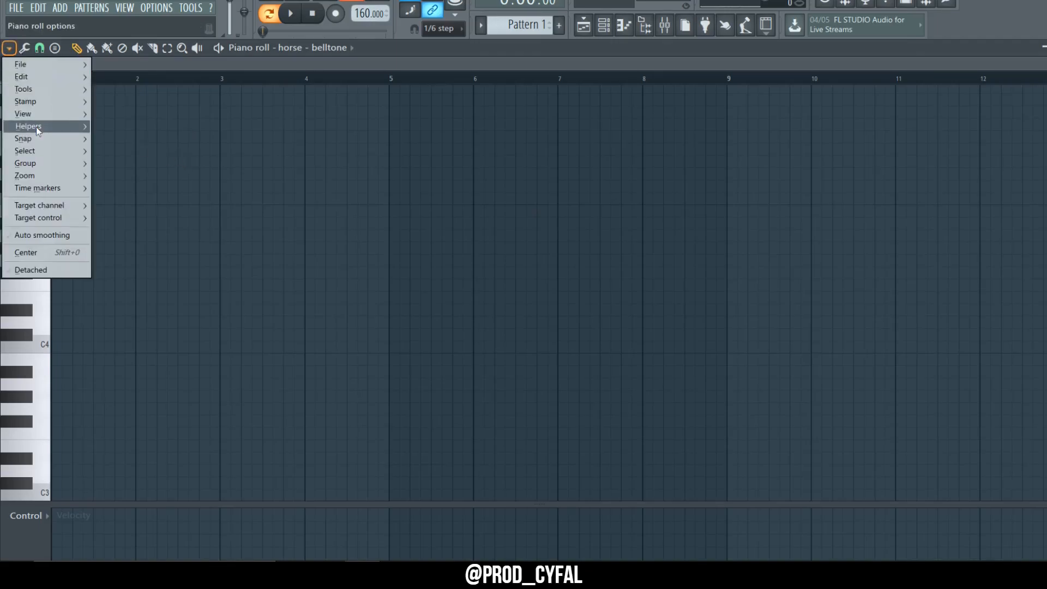
mouse_move(36, 126)
mouse_move(135, 139)
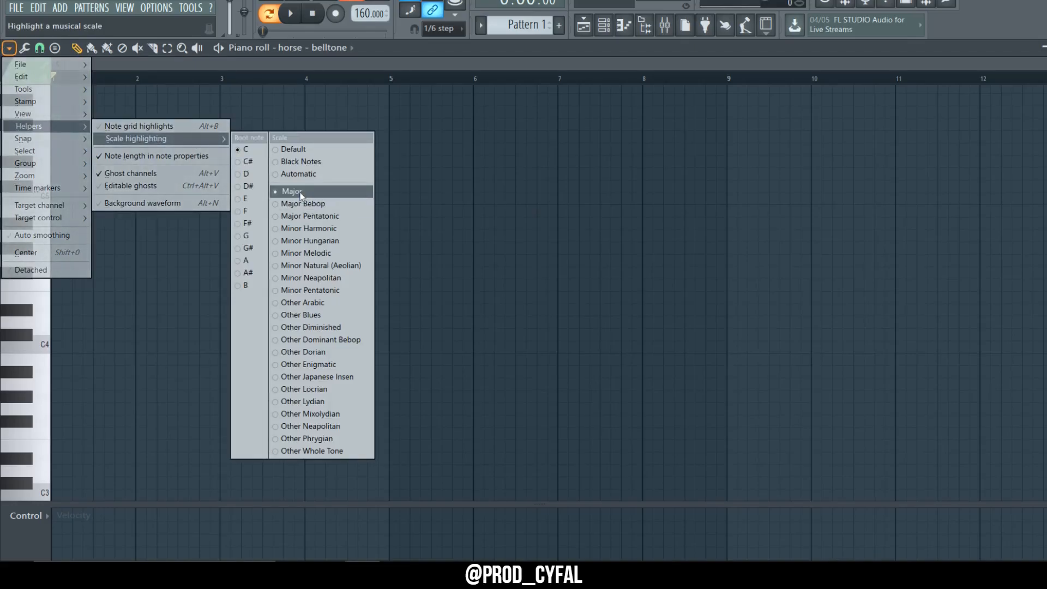
left_click(140, 127)
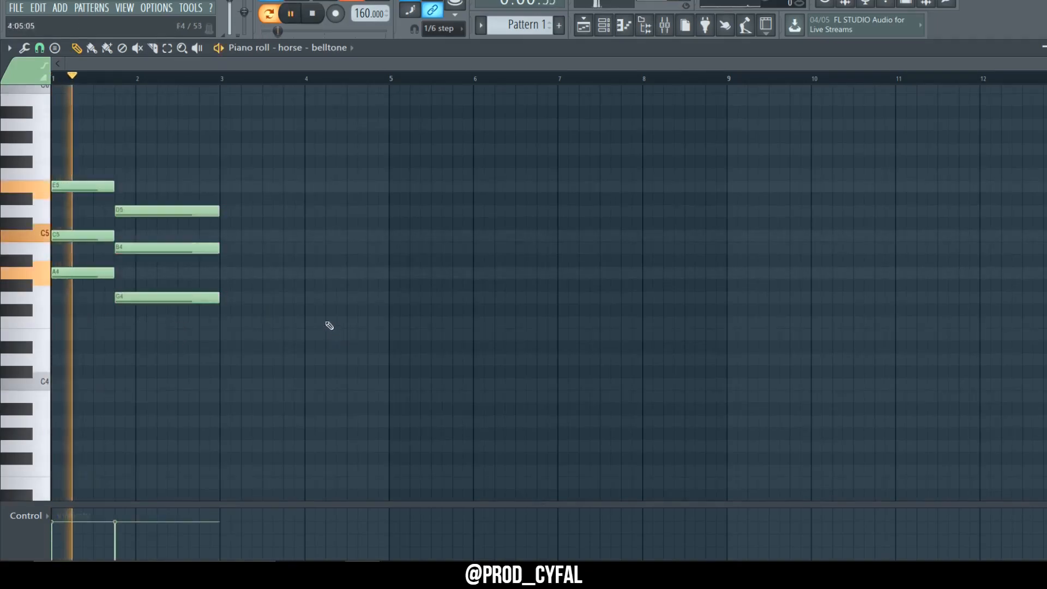
Duplicate the two-chord phrase to bar 3 and split its A4-C5-E5 chord into two short repeated chords.
key("ctrl+b")
left_click_drag(280, 278, 250, 277)
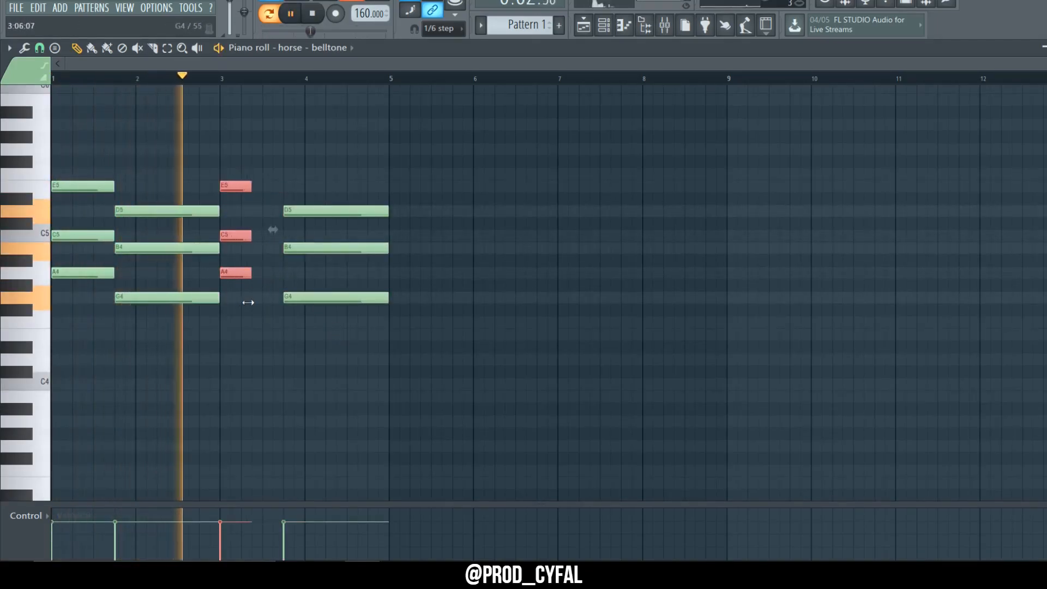
key("ctrl+b")
key("ctrl+d")
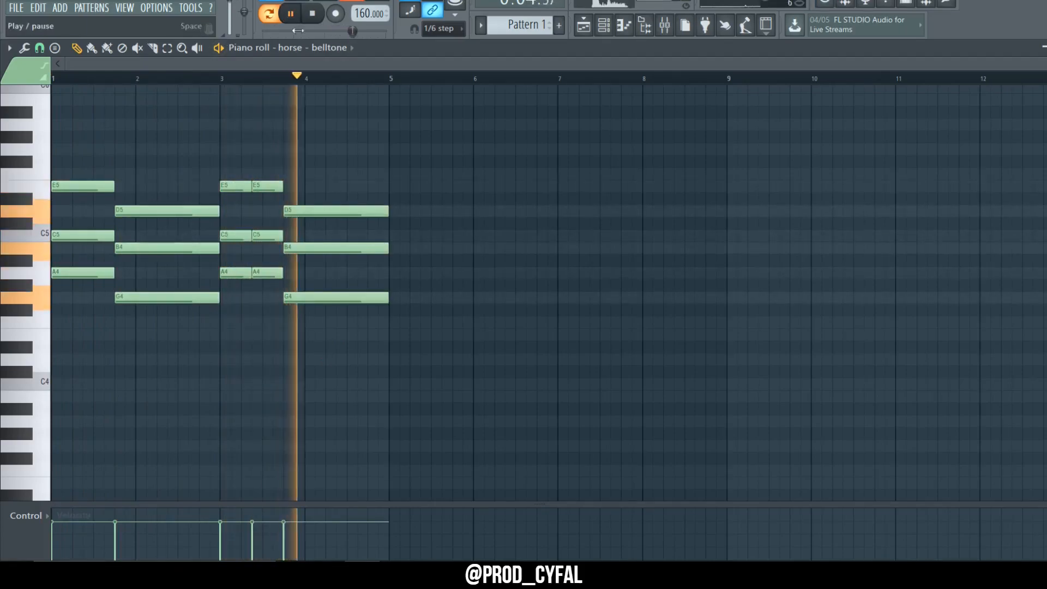
Duplicate the four-bar progression to bar 5 and shorten the last G4-B4-D5 chord so it ends at 8:05.
key("ctrl+b")
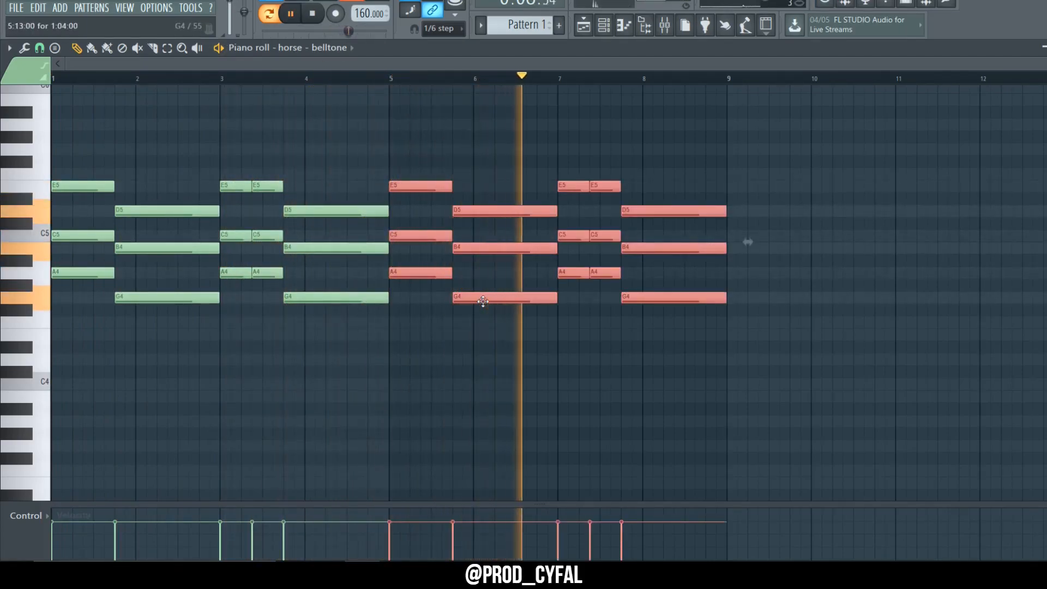
left_click_drag(655, 147, 709, 341)
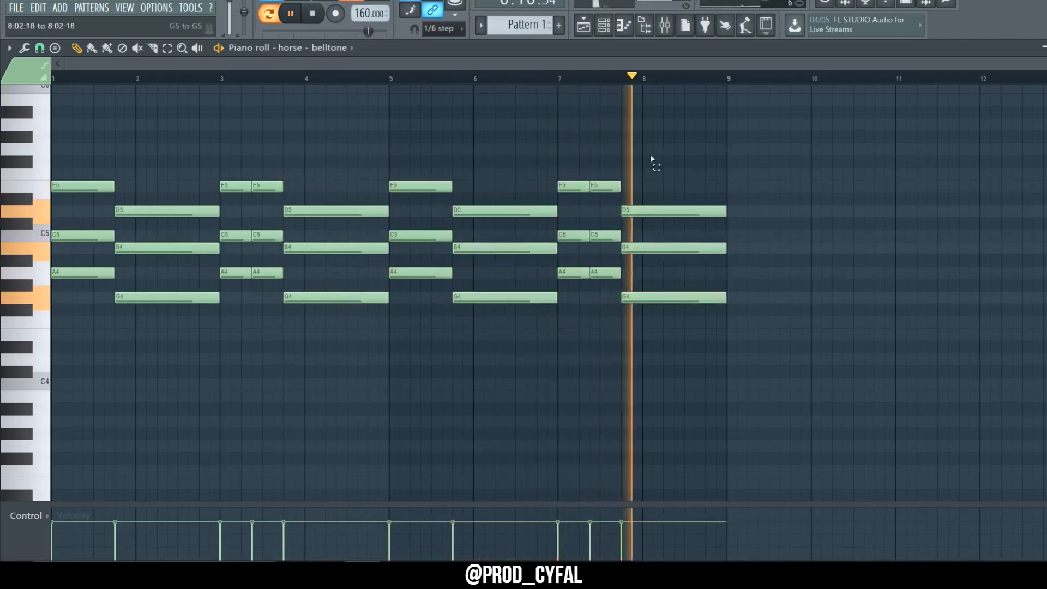
key("space")
left_click_drag(724, 295, 663, 295)
key("space")
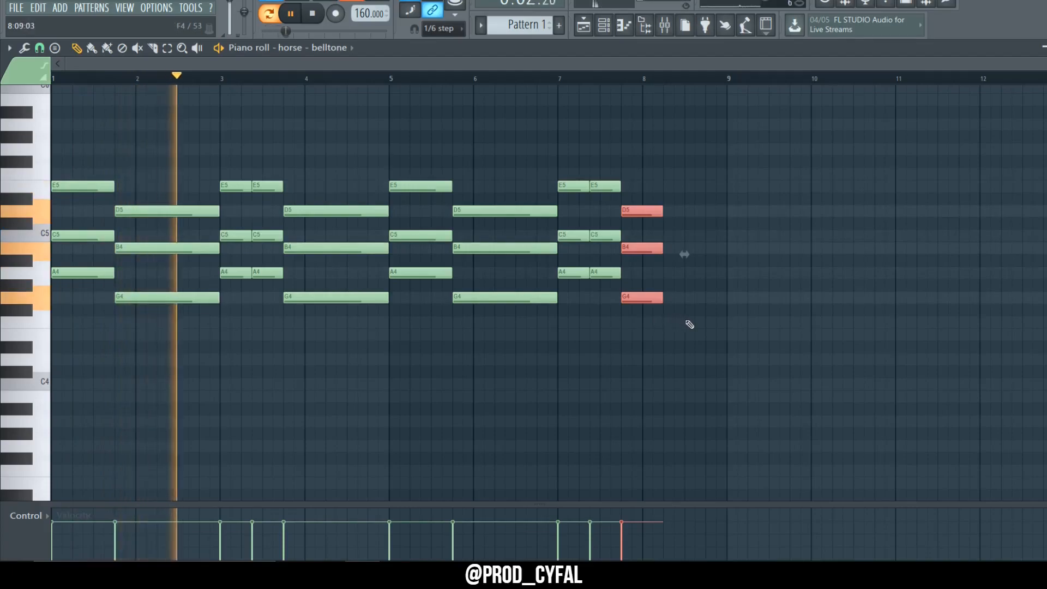
Draw an F4-A4-C5 chord from 8:05 to the end of bar 8.
left_click(680, 321)
left_click(676, 322)
left_click_drag(680, 322, 674, 322)
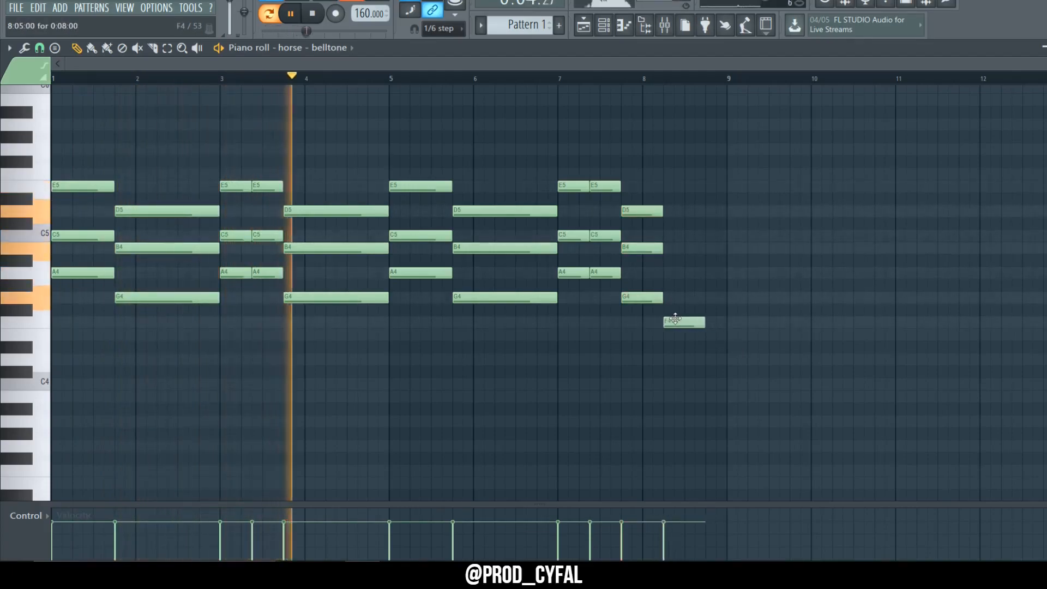
key("space")
left_click(662, 273)
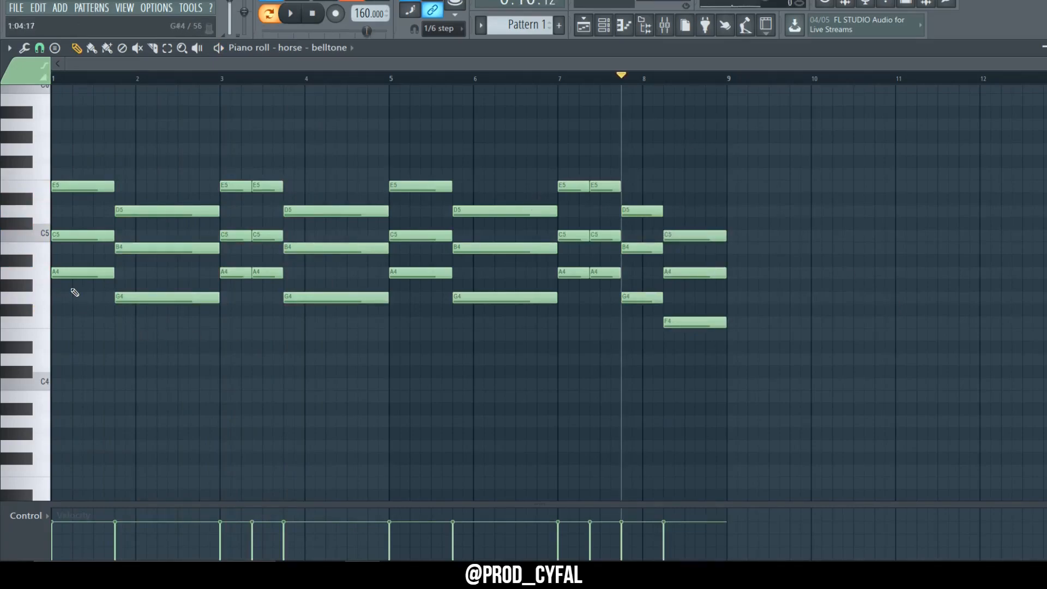
left_click_drag(64, 233, 56, 116)
right_click(77, 185)
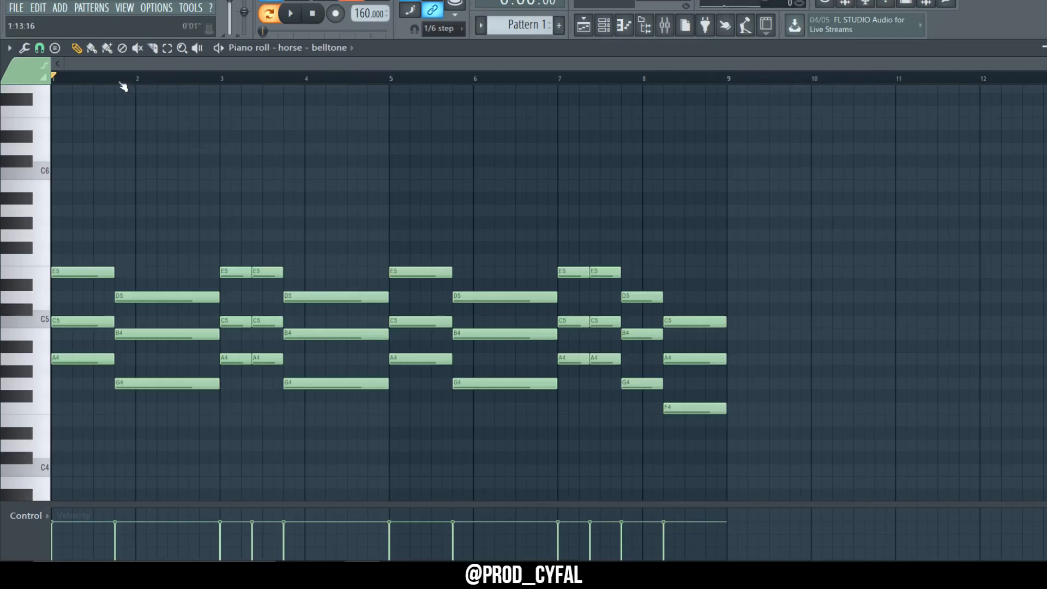
scroll(173, 82, "up", 1)
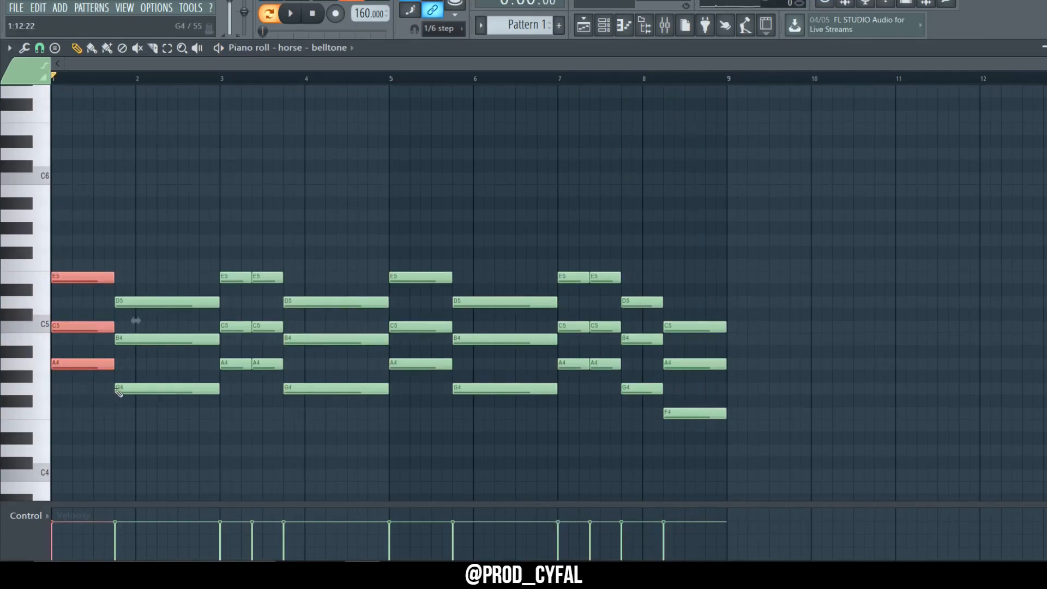
Recut bars 1-2 into a short A4-C5-E5 chord, a short G4-B4-D5 chord at 1:07 and a long A4-C5-E5 chord from 1:13.
left_click_drag(74, 367, 82, 367)
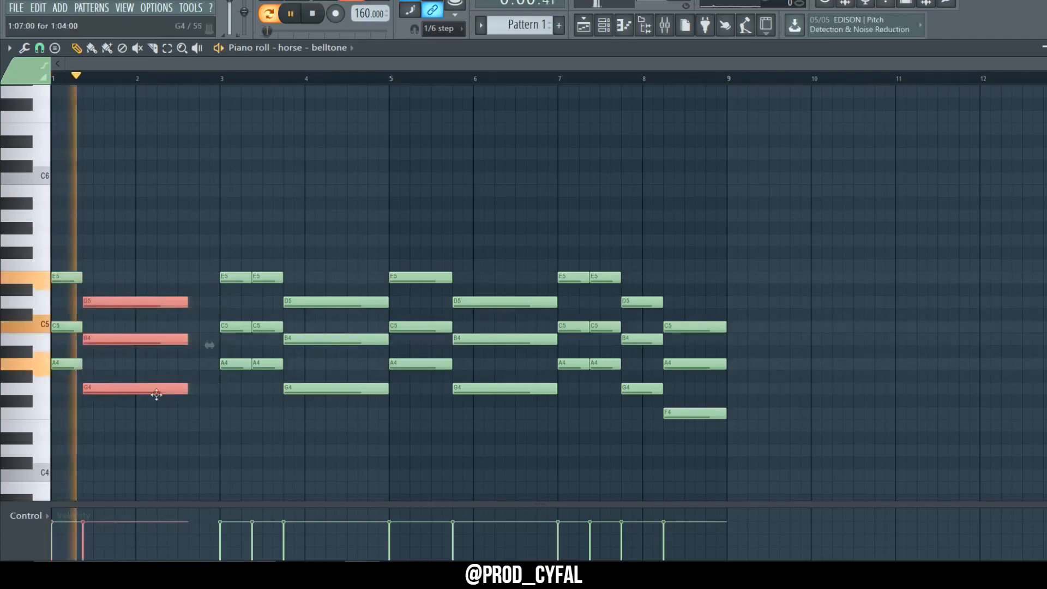
left_click_drag(187, 373, 116, 374)
key("space")
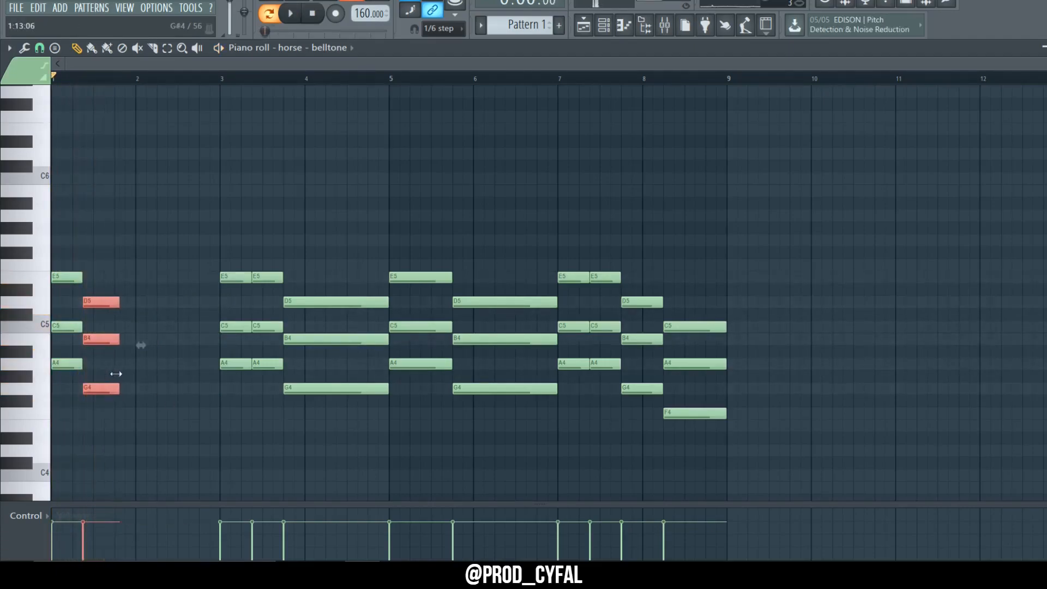
right_click(119, 377)
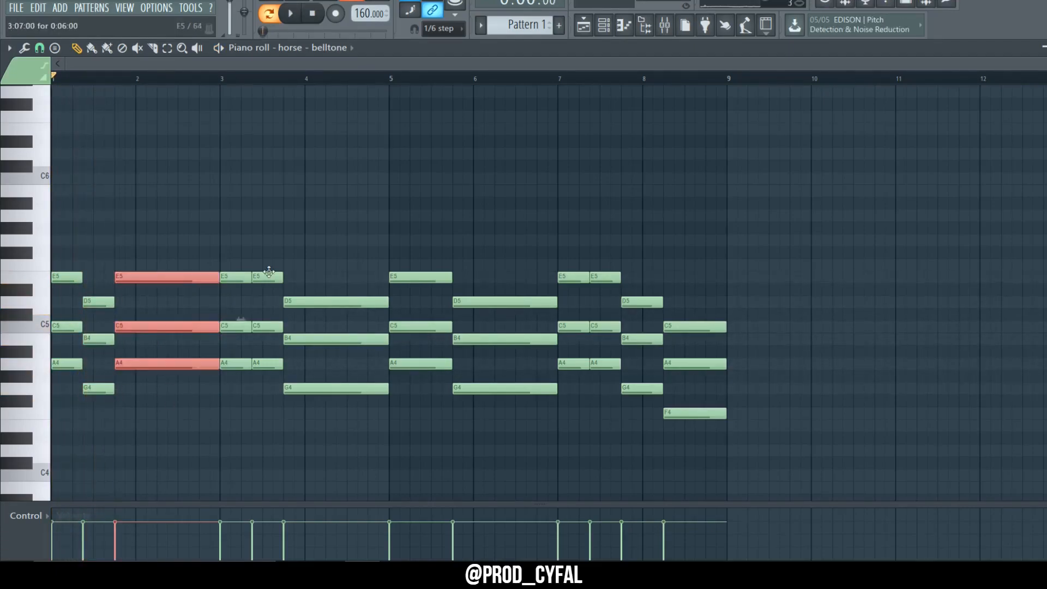
Rework bar 3 into two longer A4-C5-E5 chords leading to the G4-B4-D5 chord, shifted to start at 4:05.
key("space")
left_click_drag(268, 268, 298, 371)
key("Delete")
left_click_drag(303, 273, 357, 381)
left_click_drag(257, 236, 284, 361)
key("ctrl+b")
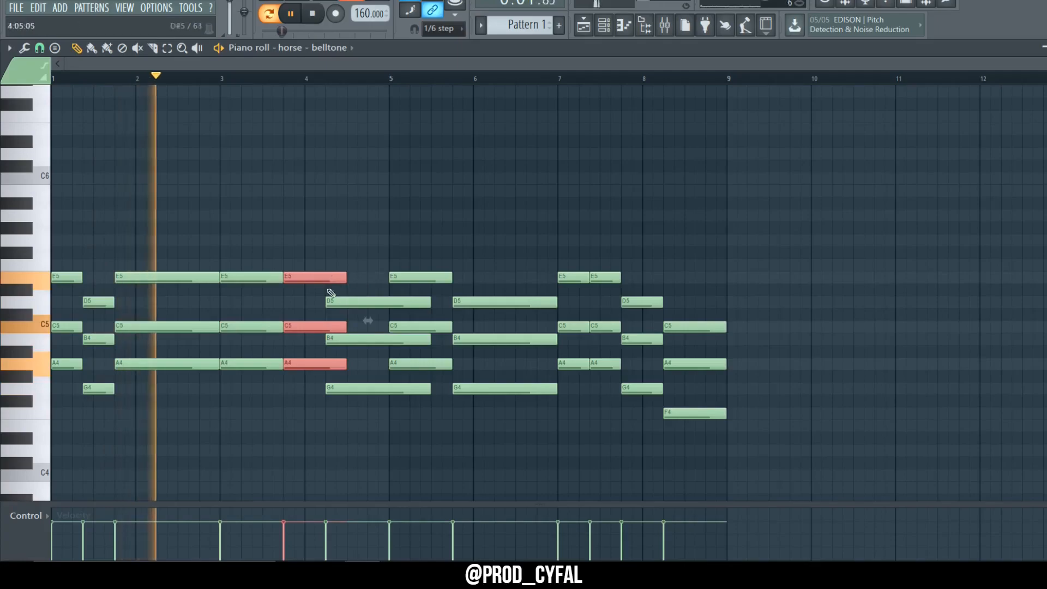
Trim the G4-B4-D5 chord at 4:05 to end at bar 5, and repeat the four-bar rhythm over bars 5-8.
left_click_drag(351, 247, 423, 428)
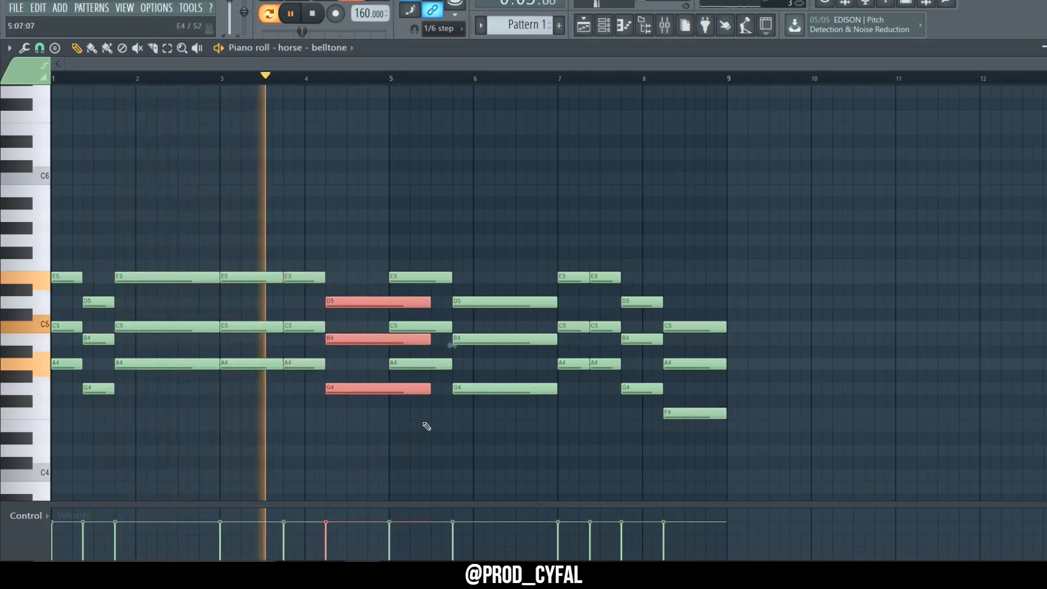
left_click_drag(420, 390, 386, 389)
key("space")
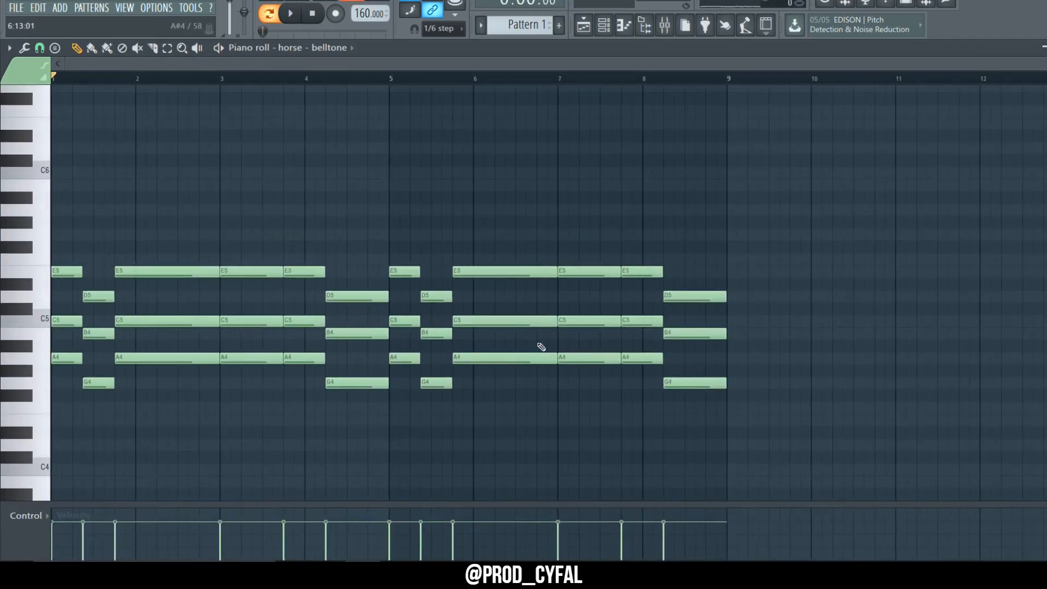
Shorten the final G4-B4-D5 chord to 8:11 and add an F4-A4-C5 chord from there to the end of bar 8.
left_click_drag(724, 335, 690, 401)
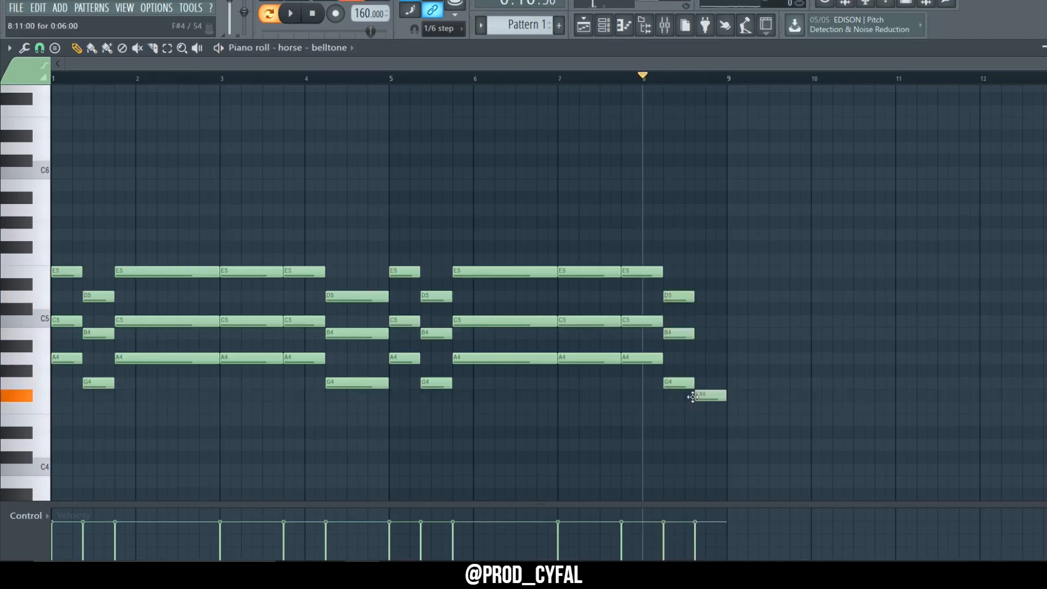
left_click_drag(697, 323, 698, 321)
key("space")
left_click(699, 357)
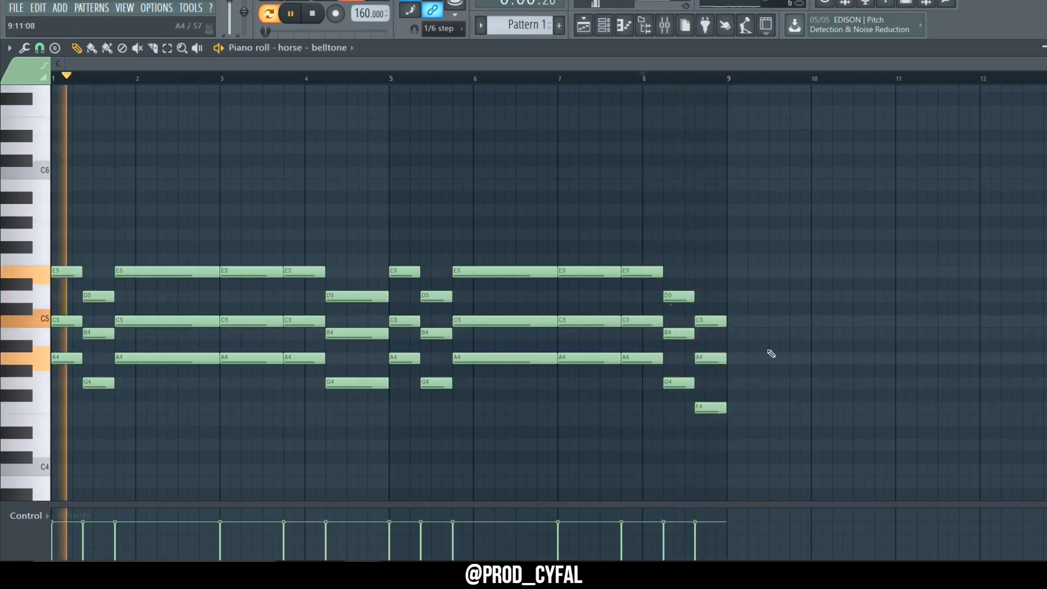
key("space")
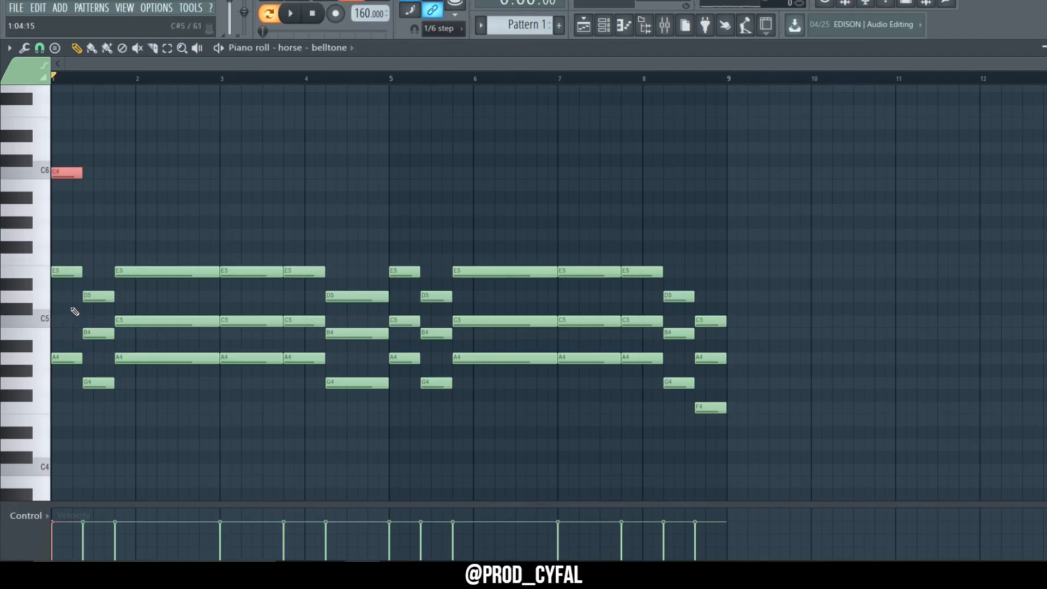
Raise the middle note of every remaining chord by one octave, matching the C6 of the first chord.
key("space")
left_click_drag(84, 342, 360, 315)
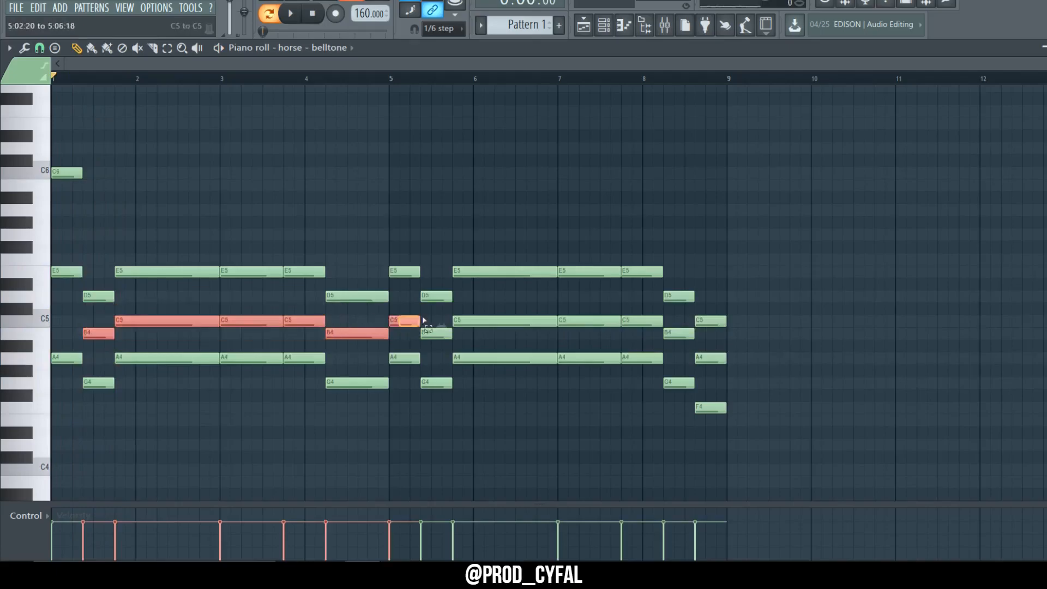
key("ctrl+Up")
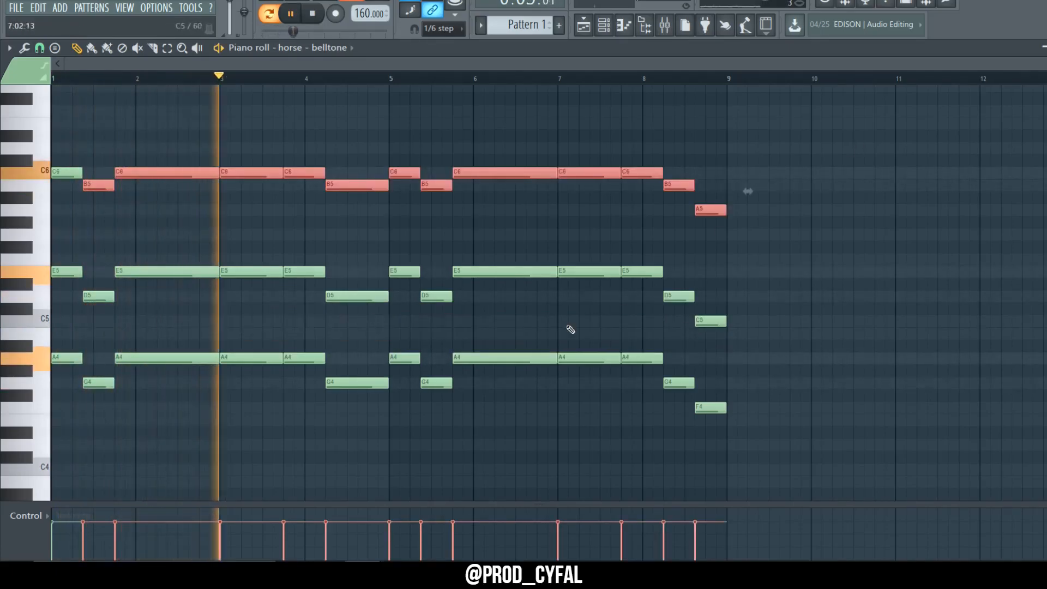
Copy the lowest note line one octave down as a bass layer and reduce the velocity of the copied notes.
left_click_drag(739, 353, 2, 505)
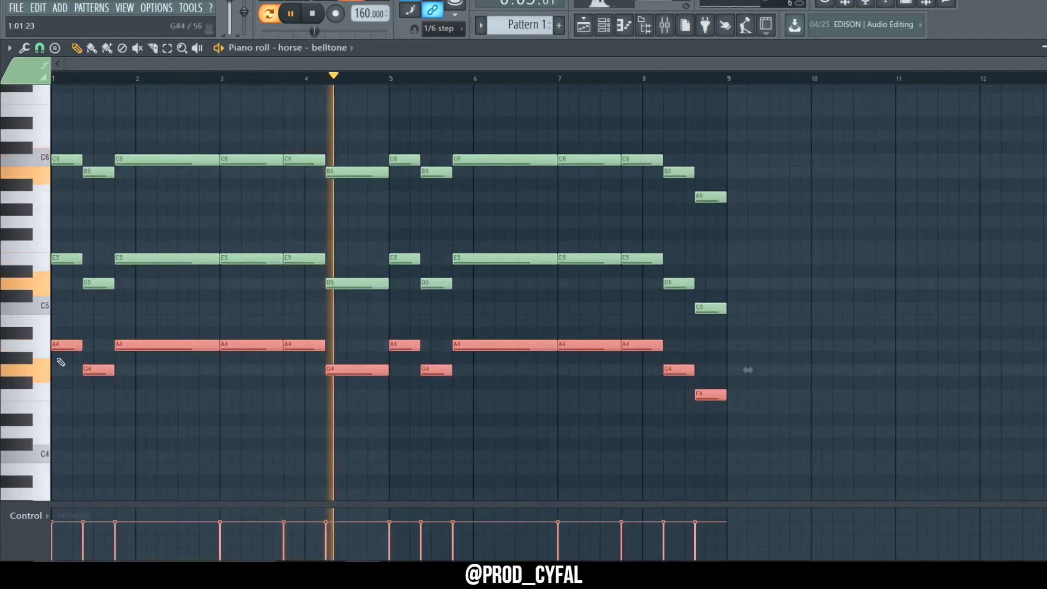
key("ctrl+c")
key("ctrl+v")
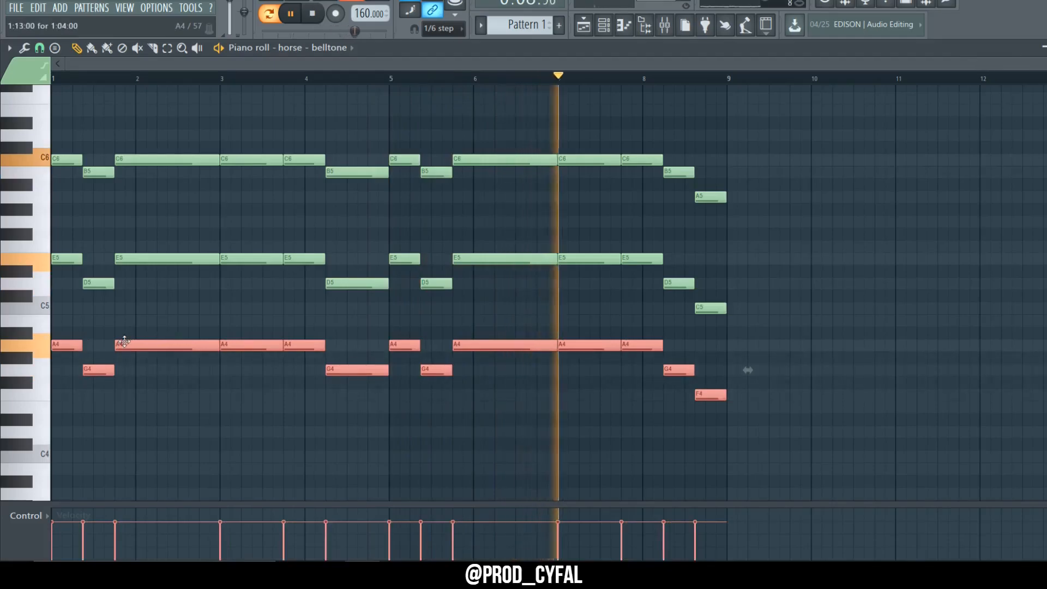
key("ctrl+Down")
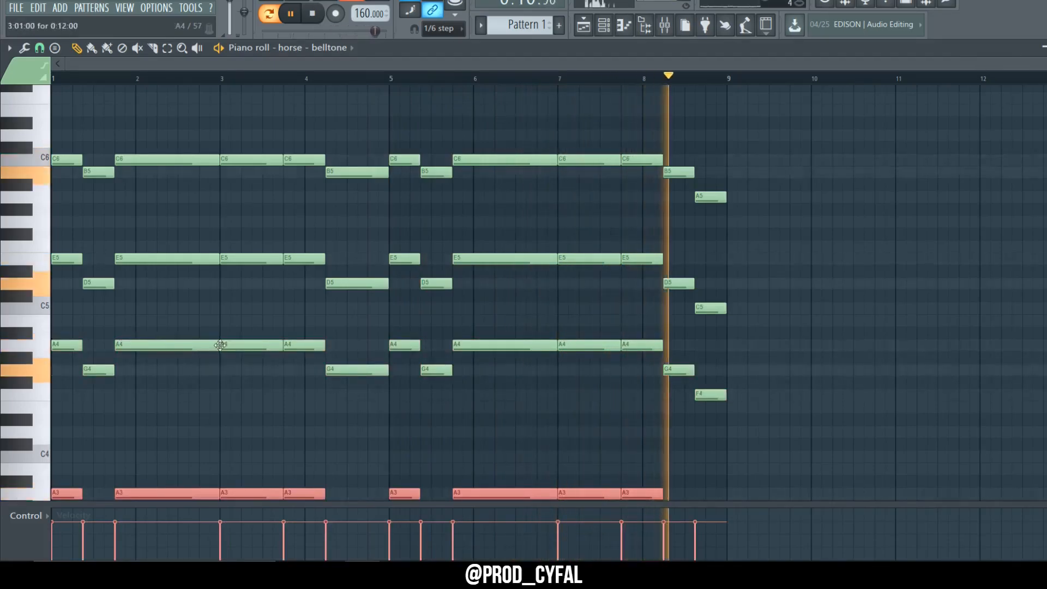
scroll(210, 311, "down", 3)
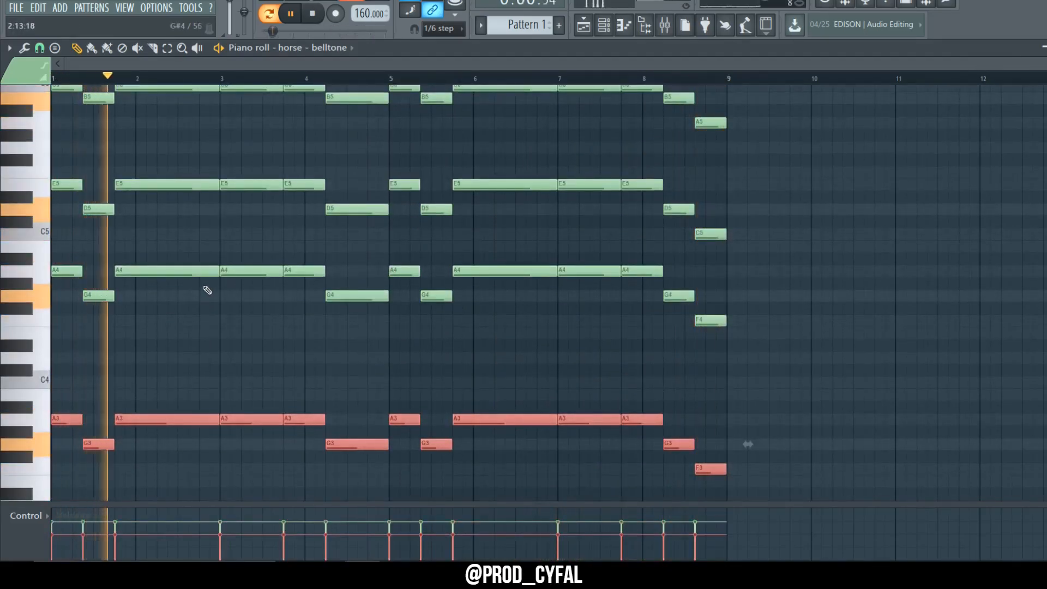
key("ctrl+d")
scroll(215, 313, "up", 4)
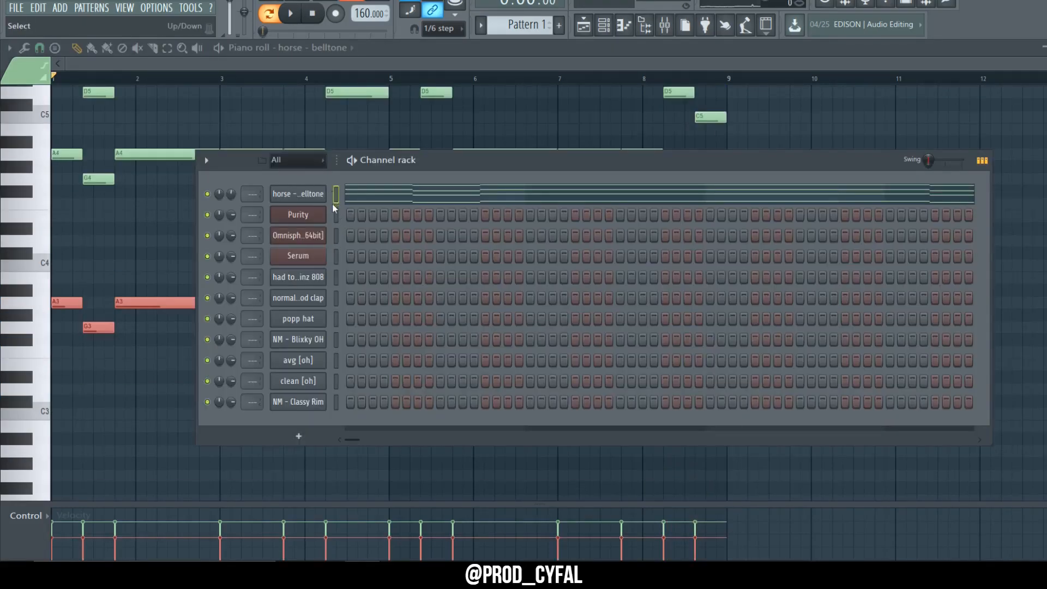
Copy the belltone chords into the Purity channel's piano roll and delete the bass layer at the bottom there.
left_click(279, 207)
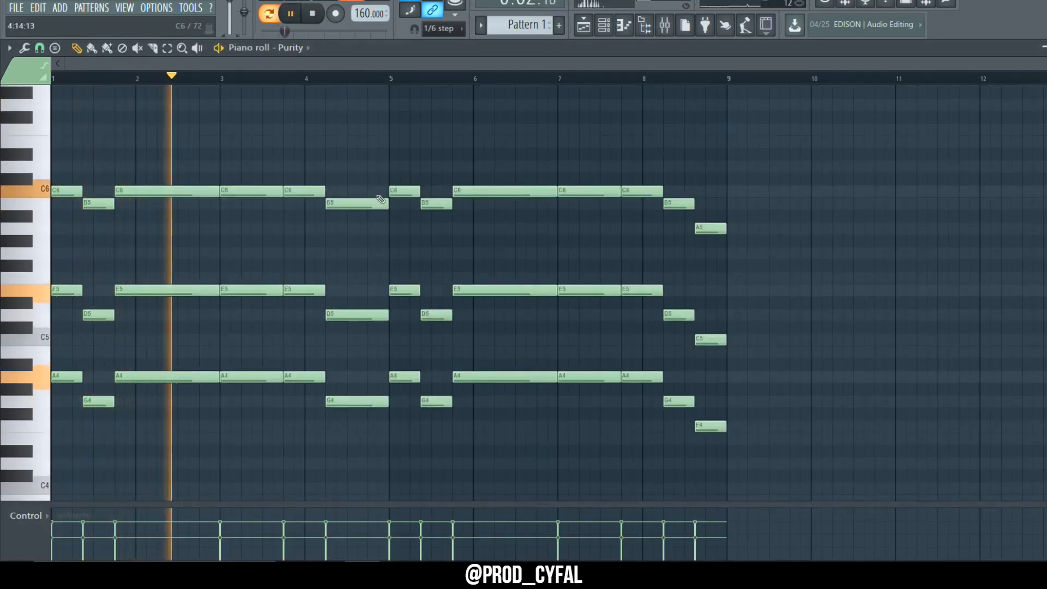
key("space")
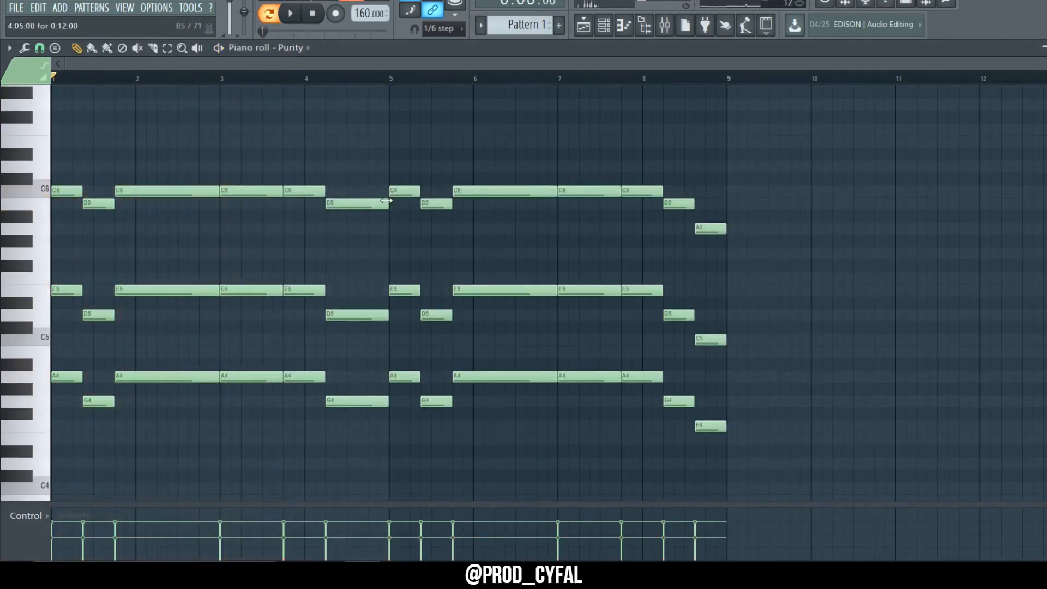
scroll(619, 463, "down", 2)
left_click_drag(736, 428, 66, 503)
key("Delete")
Transpose all Purity notes up two octaves and shift them one bar later to start at bar 2.
scroll(415, 365, "up", 7)
scroll(409, 365, "up", 2)
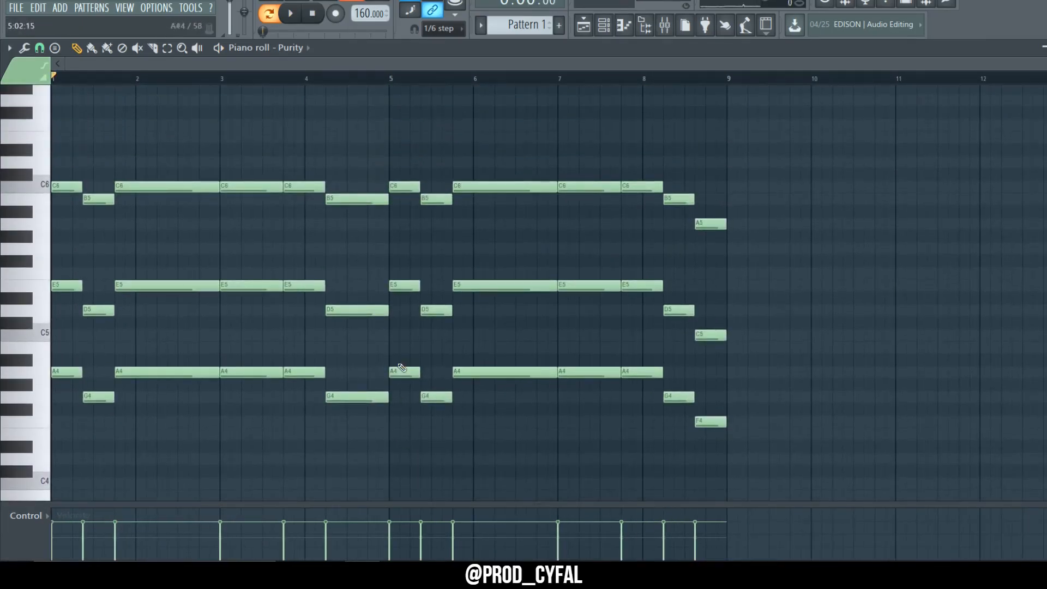
key("ctrl+Up")
key("ctrl+Up")
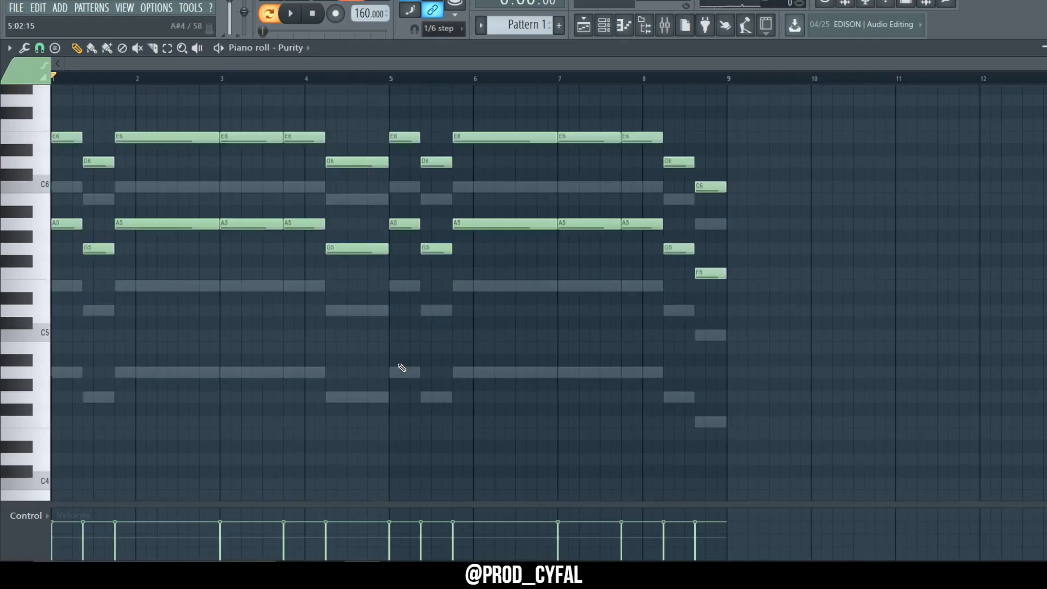
left_click_drag(755, 119, 71, 479)
left_click_drag(57, 374, 138, 369)
key("space")
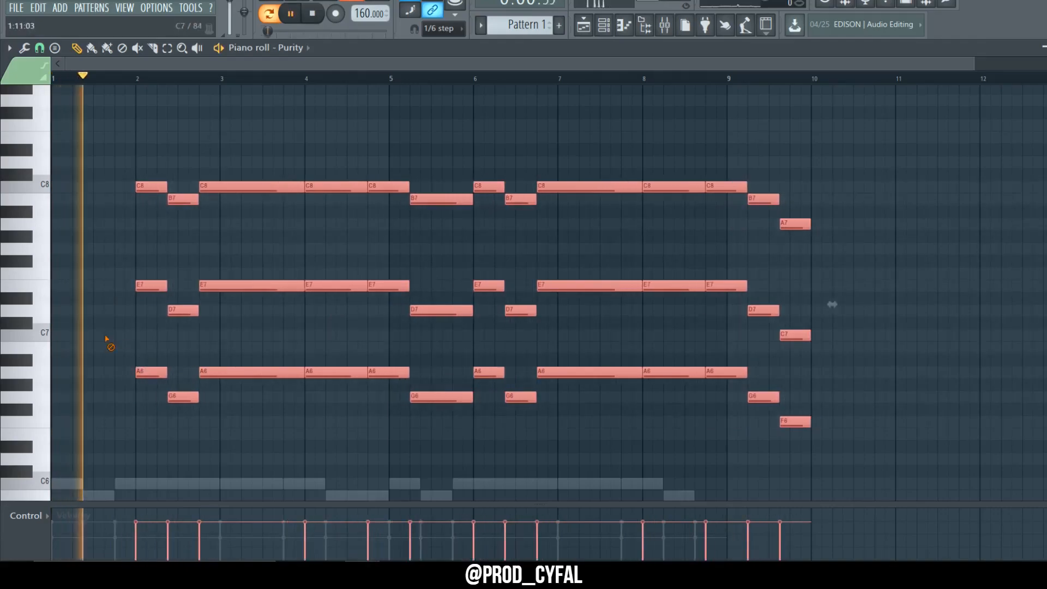
left_click(106, 360, "ctrl")
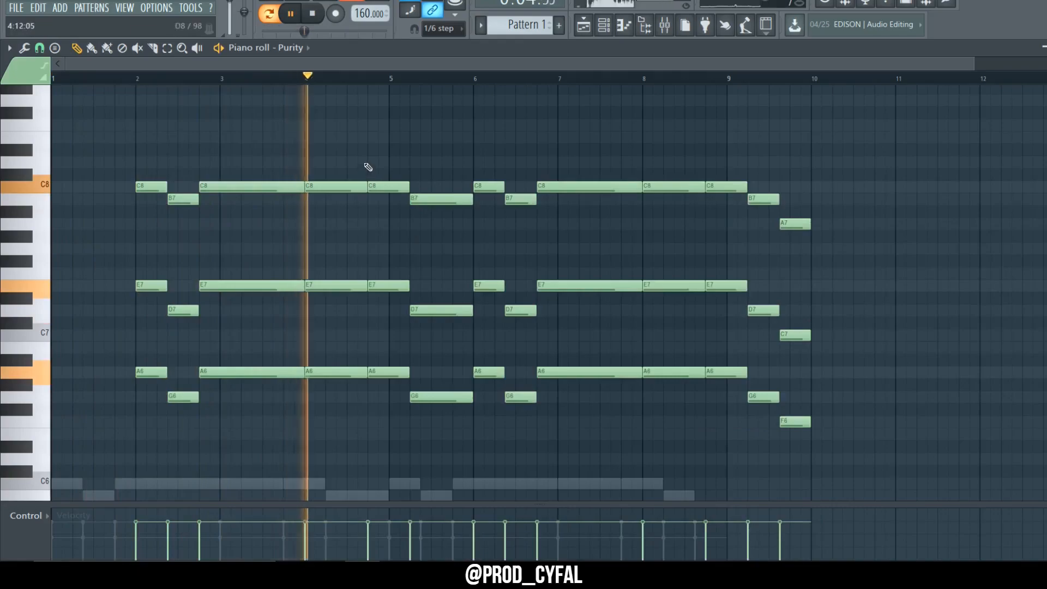
Delete the Purity chord late in bar 4 and all Purity chords from late in bar 8 onwards.
key("space")
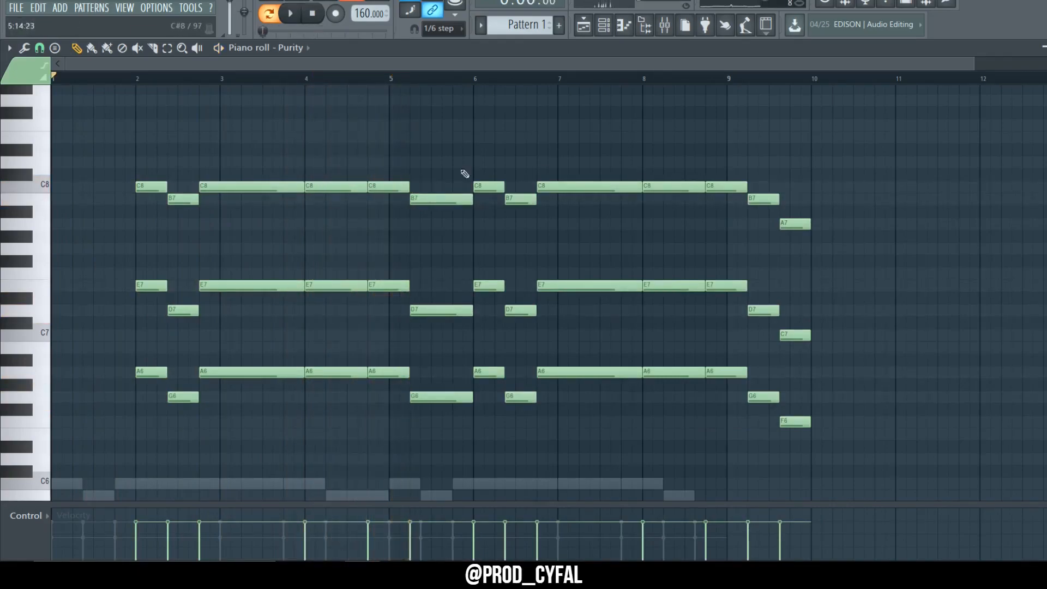
left_click_drag(377, 170, 372, 434)
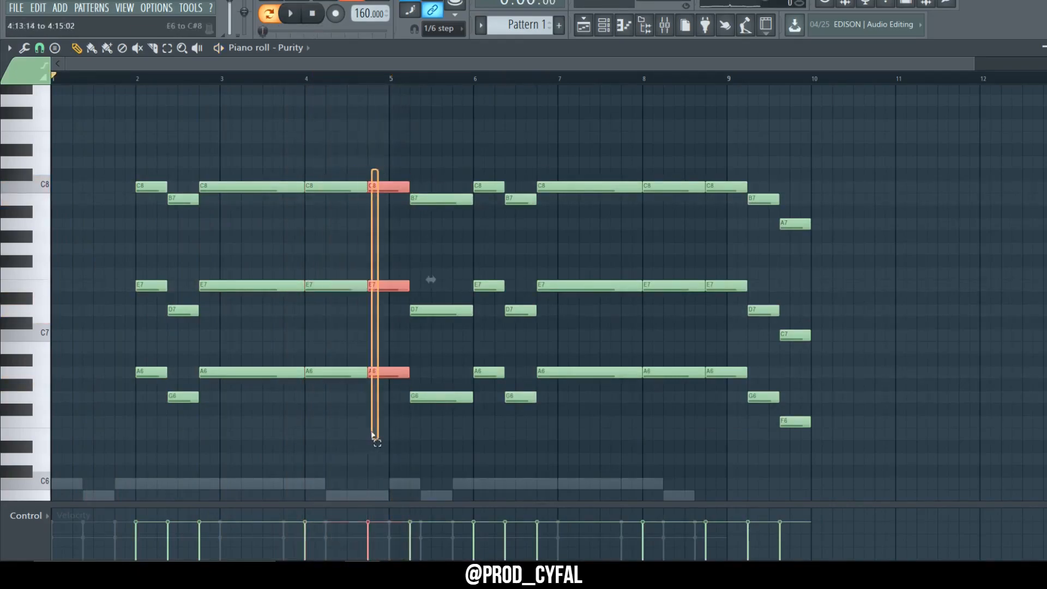
left_click_drag(711, 159, 725, 363)
key("Delete")
Lower the Purity channel's volume while the pattern plays.
scroll(717, 382, "up", 5)
left_click(606, 24)
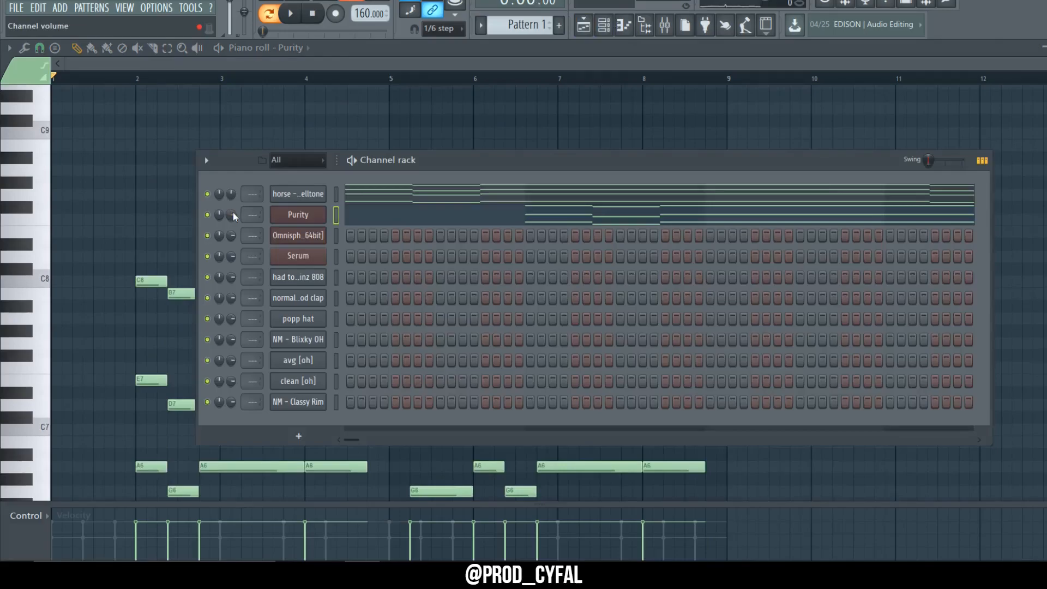
left_click_drag(233, 212, 233, 249)
key("space")
left_click_drag(233, 213, 234, 210)
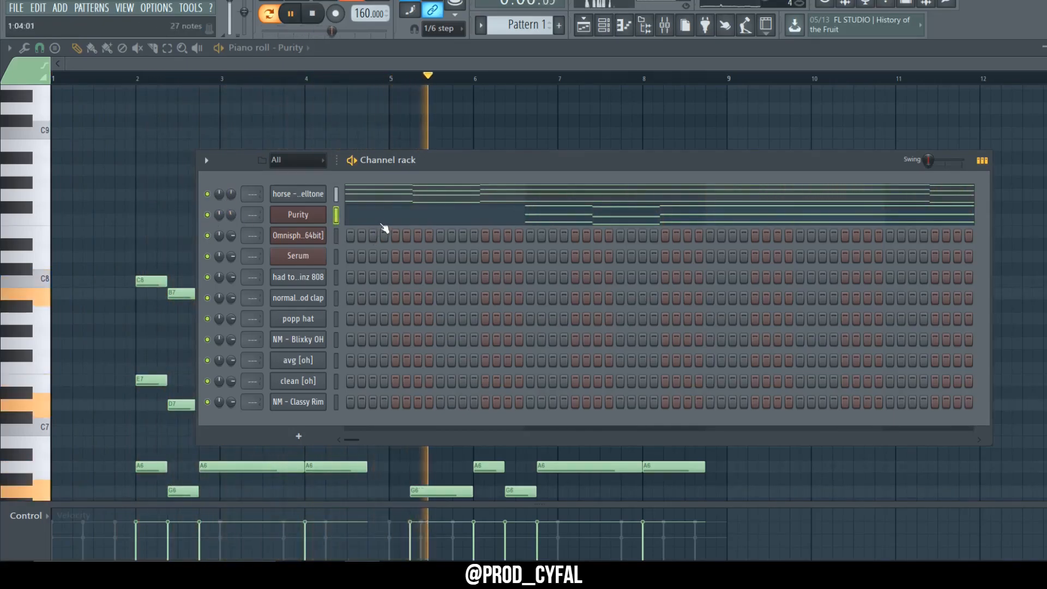
Delete the remaining Purity chord in bar 5.
left_click(417, 55)
left_click_drag(426, 214, 397, 502)
key("Delete")
Write a descending C8, B7, A7 phrase in bar 1 of the Omnisphere piano roll, ending at bar 2.
scroll(423, 404, "up", 4)
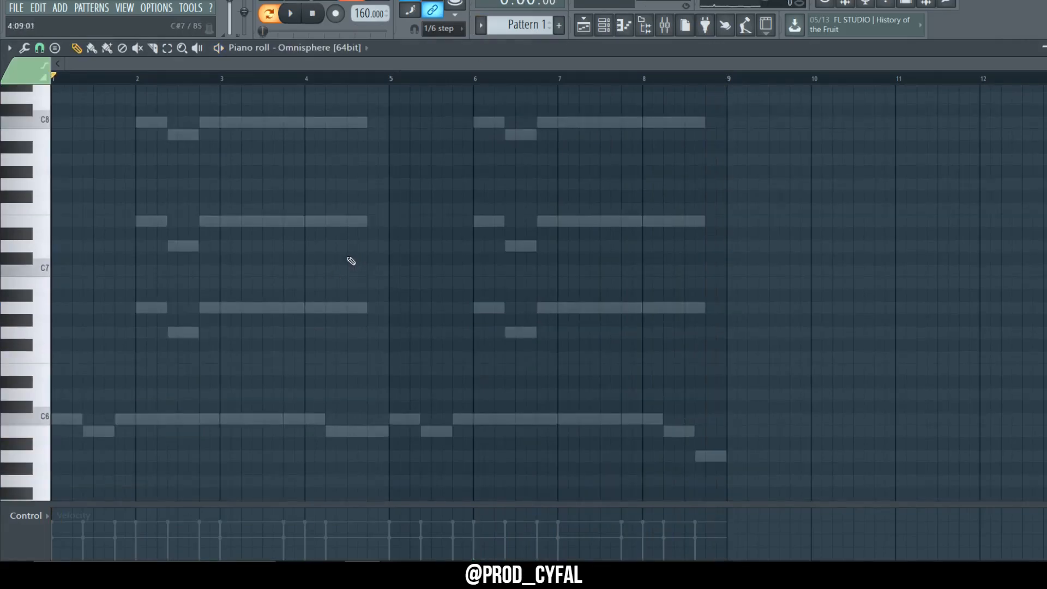
scroll(182, 262, "down", 3)
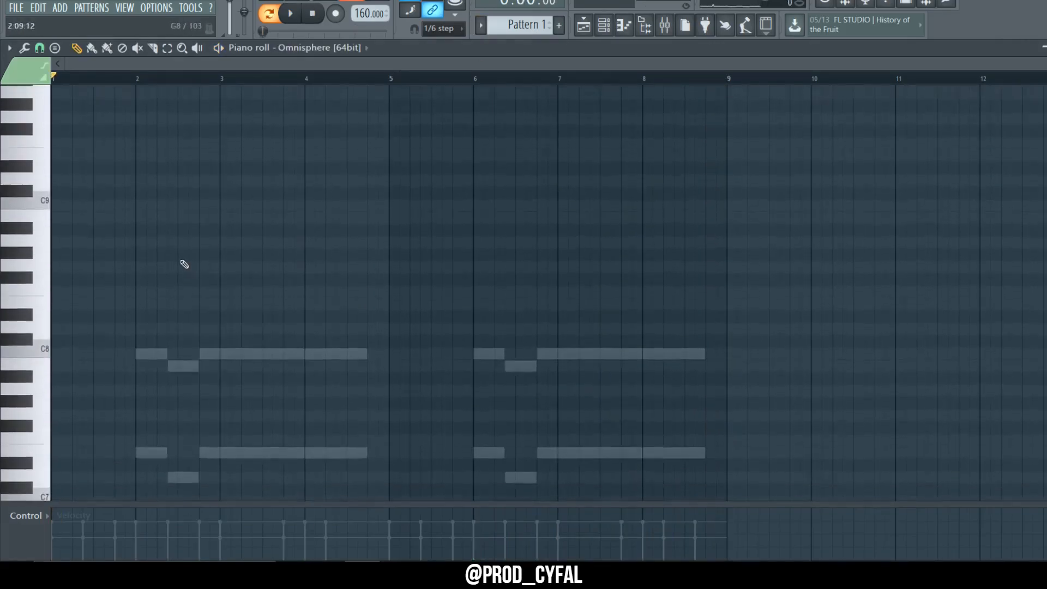
scroll(63, 269, "up", 3)
left_click_drag(168, 241, 561, 501)
left_click(87, 227)
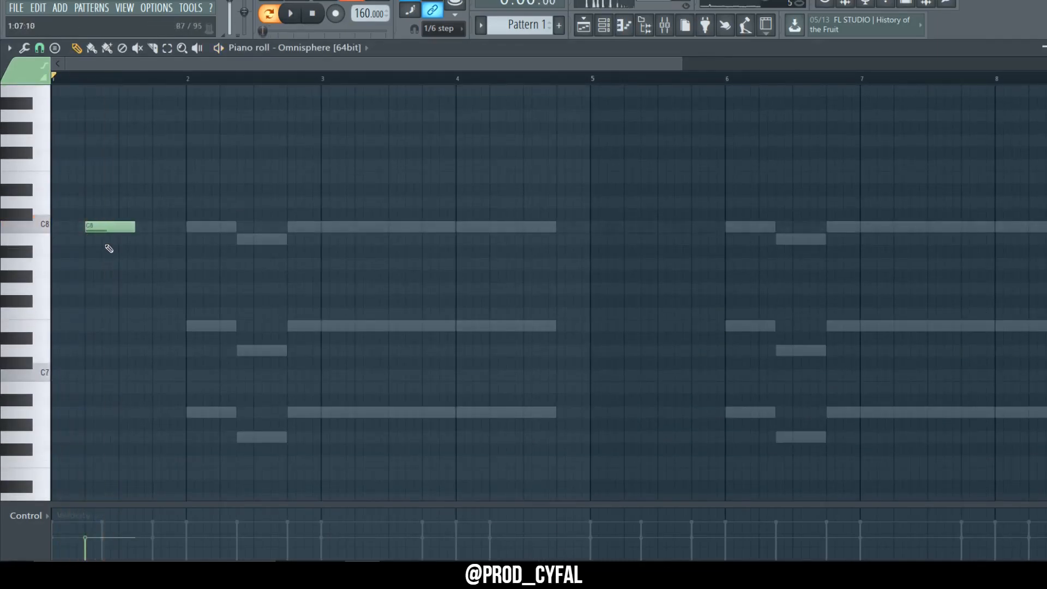
left_click_drag(105, 232, 102, 232)
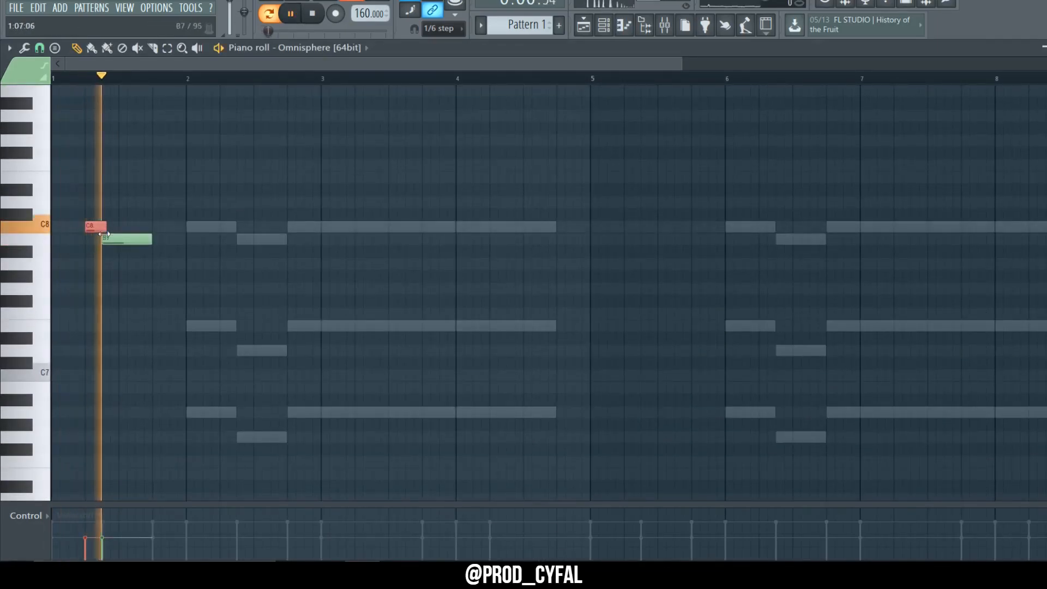
left_click(156, 264)
key("space")
left_click_drag(179, 260, 182, 260)
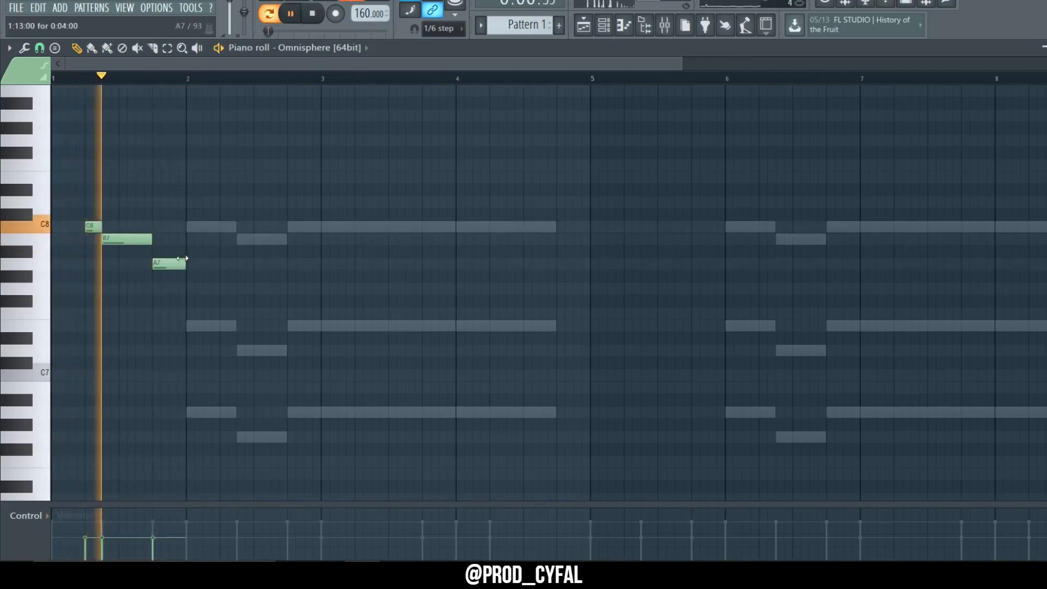
Copy the three-note Omnisphere phrase into bar 3 and change its notes to A7, G7, A7.
left_click_drag(223, 305, 361, 234)
scroll(399, 312, "down", 2)
left_click_drag(369, 318, 61, 210, "ctrl")
left_click(287, 281, "ctrl")
left_click_drag(249, 227, 271, 286)
key("space")
scroll(279, 285, "up", 3)
key("space")
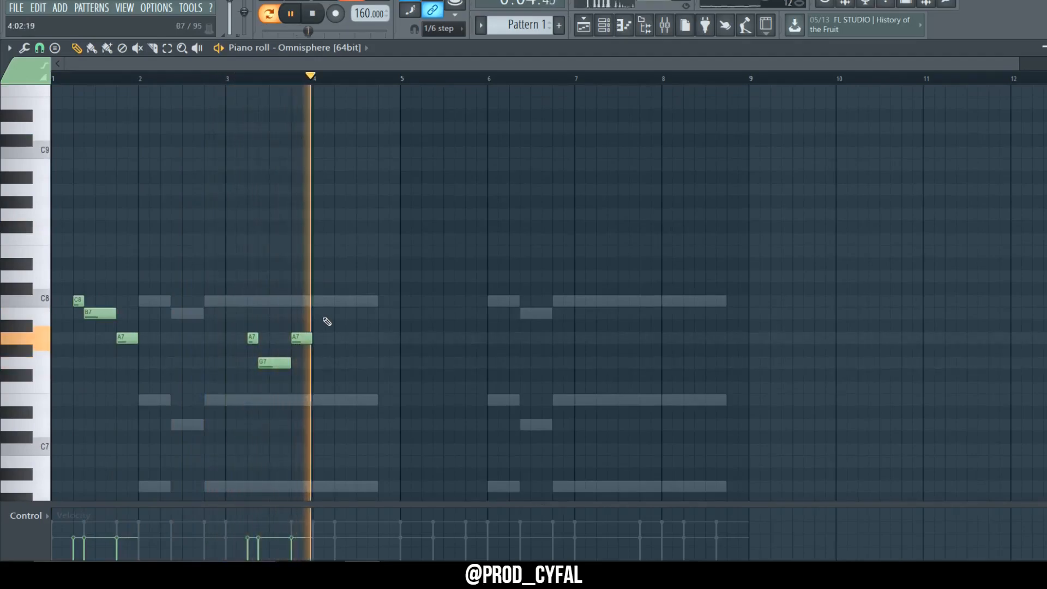
Duplicate the four-bar Omnisphere phrase so it repeats from bar 5.
key("ctrl+a")
key("ctrl+b")
key("space")
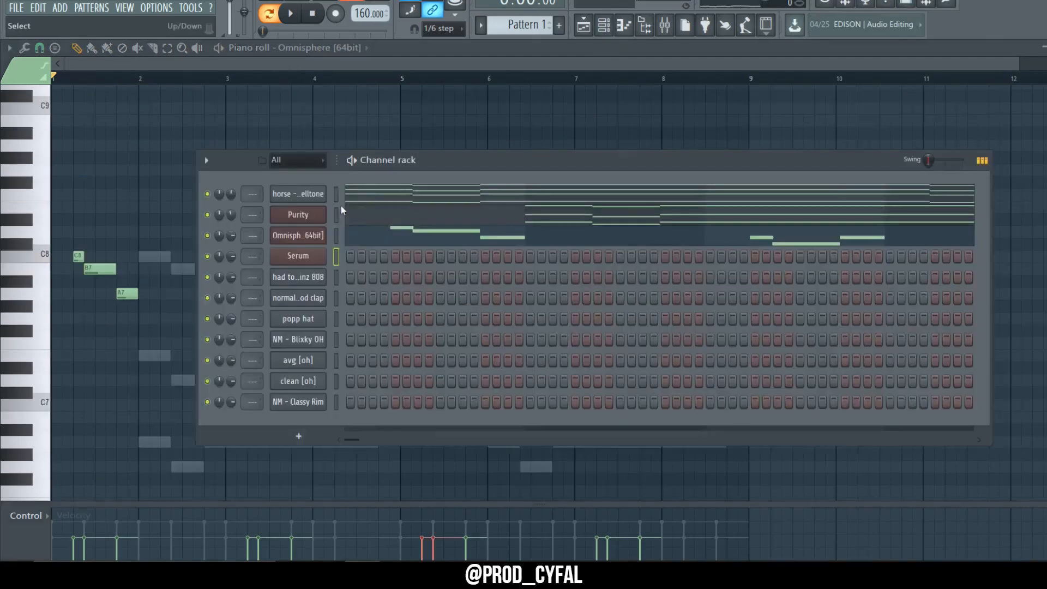
Copy the belltone chords with their bass layer to the Serum channel and set Serum's volume to 52%.
left_click(336, 192)
left_click(336, 256)
key("ctrl+v")
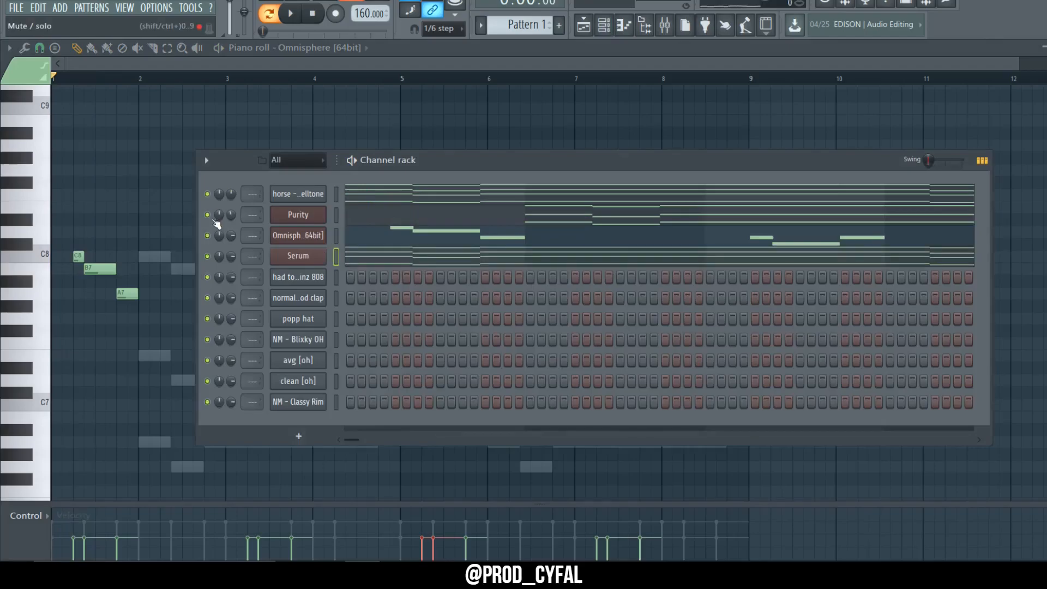
key("space")
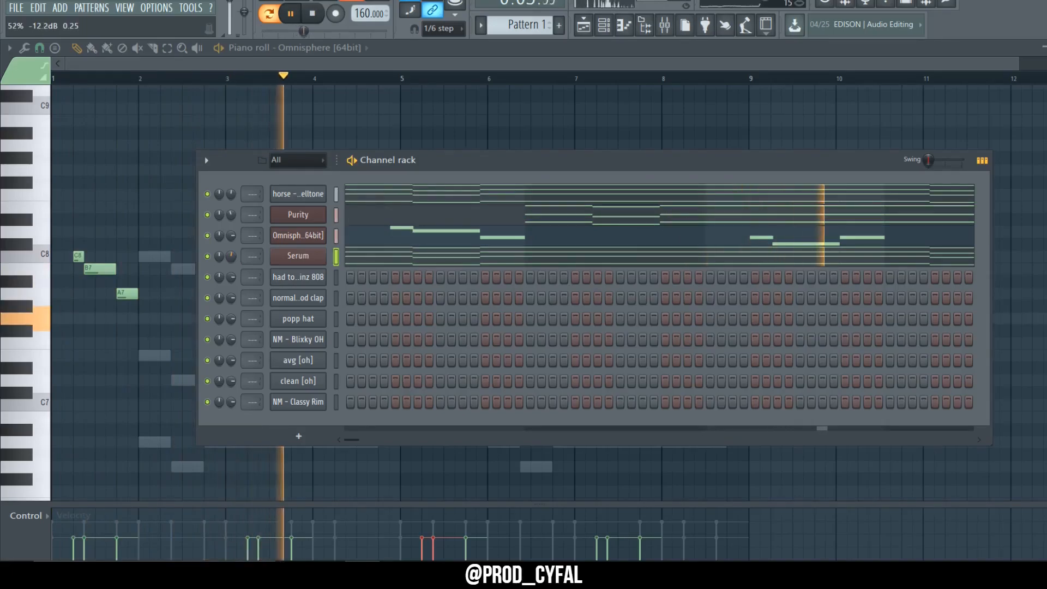
Route the belltone, Purity, Omnisphere and Serum channels to mixer tracks 1 to 4 and adjust the Serum track's level.
left_click(336, 195)
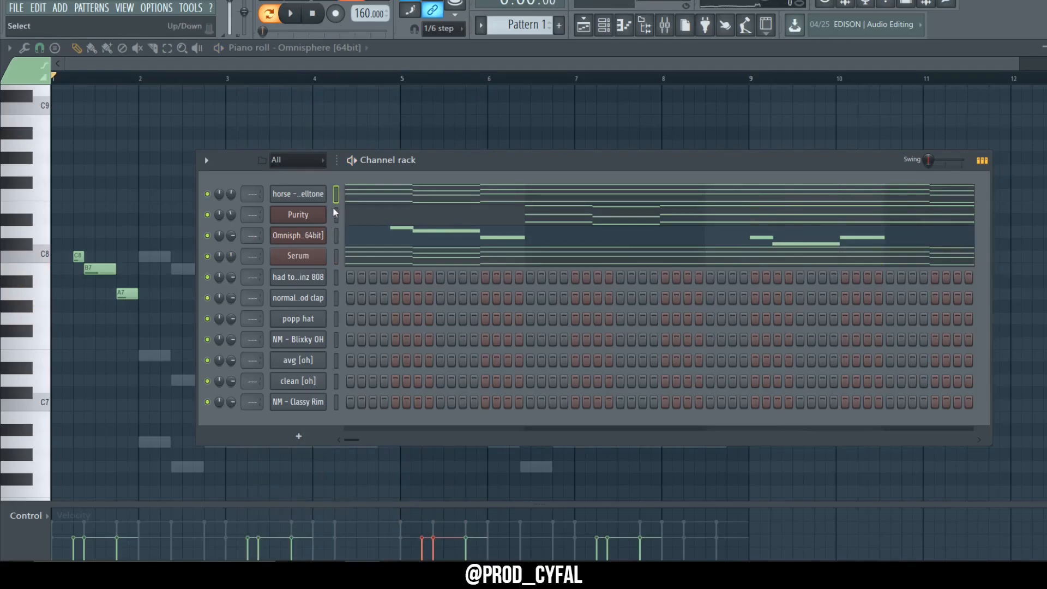
left_click(665, 25)
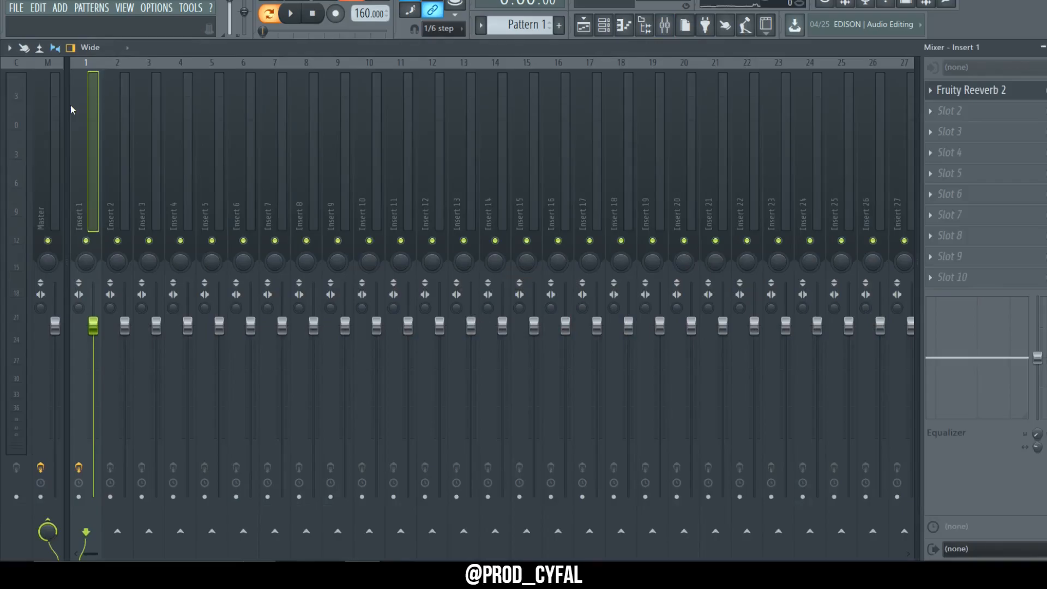
key("ctrl+l")
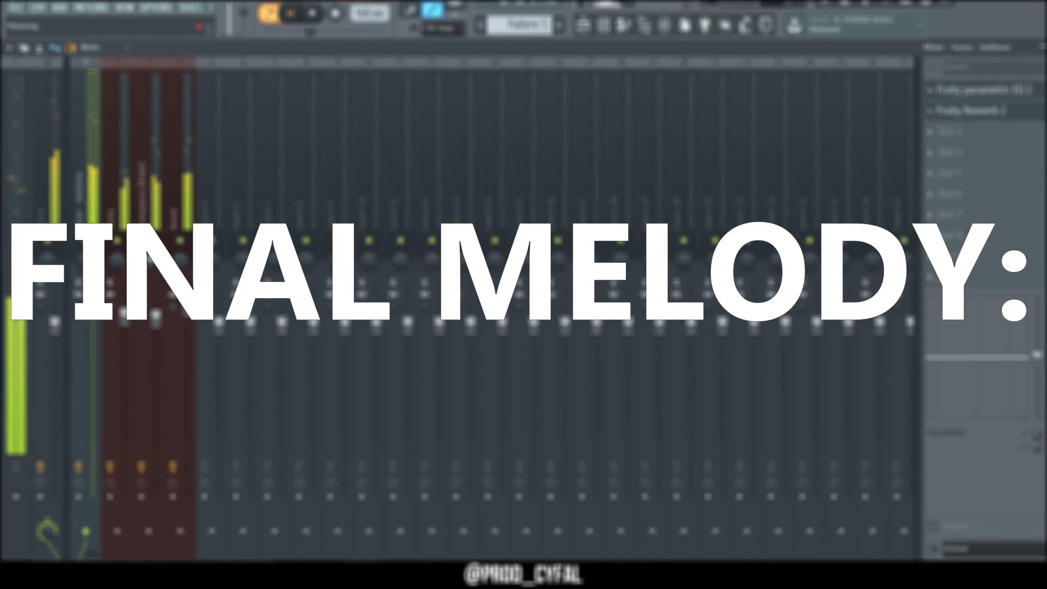
left_click_drag(187, 311, 187, 320)
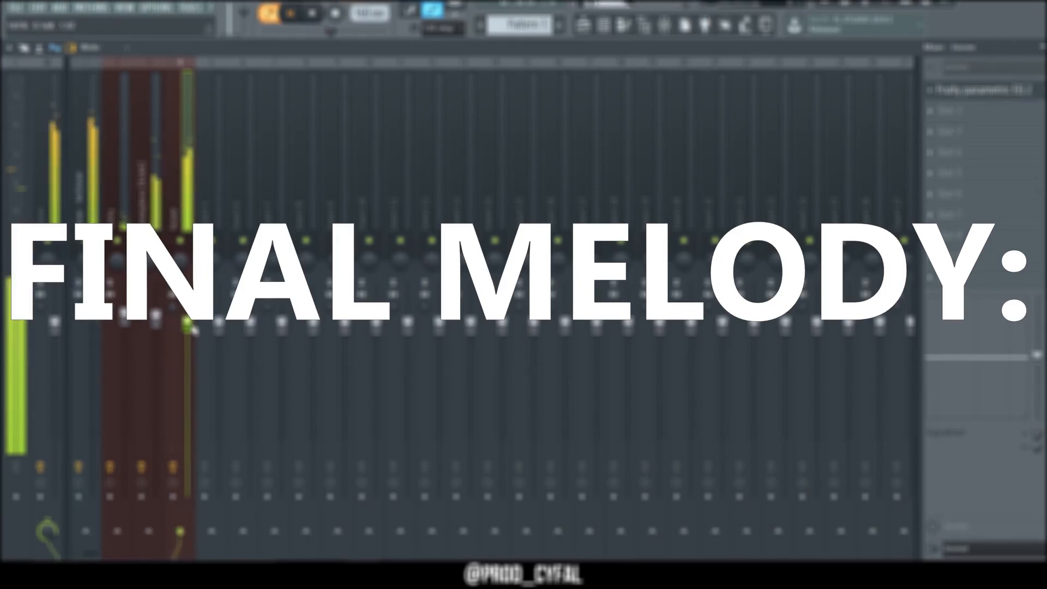
left_click(347, 151)
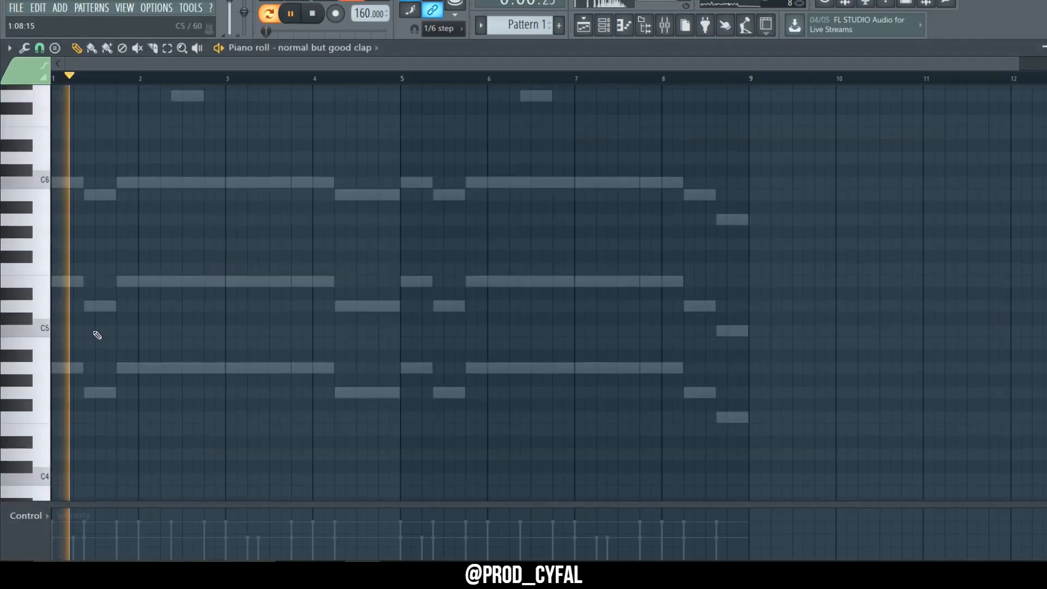
Place short C5 claps on beat 3 of bars 1 to 4 and repeat them through bar 8.
left_click(97, 331)
left_click(123, 512)
left_click(185, 330)
left_click(271, 330)
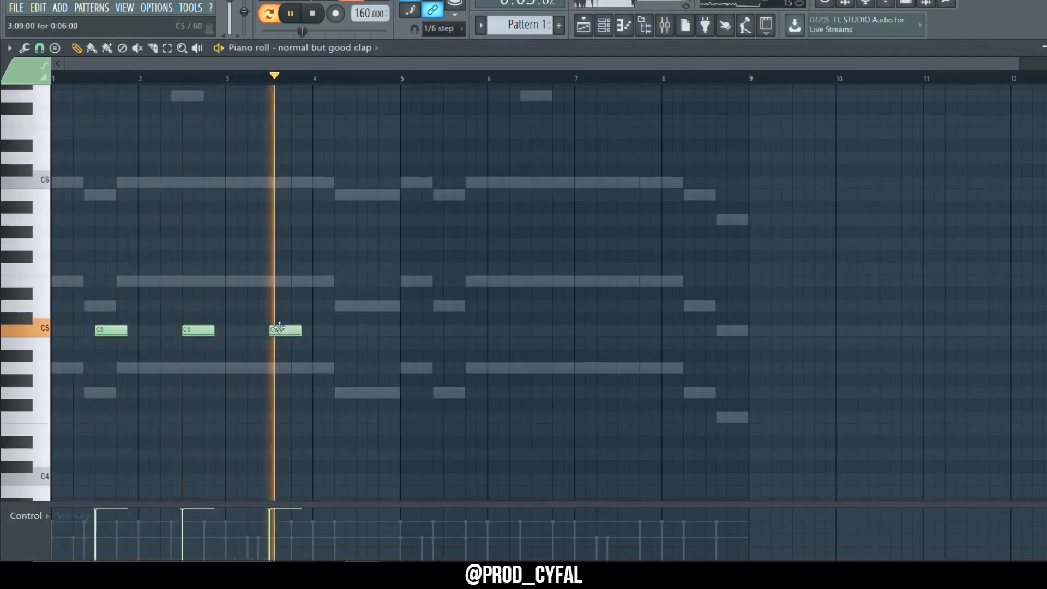
left_click(358, 329)
left_click_drag(398, 315, 131, 334)
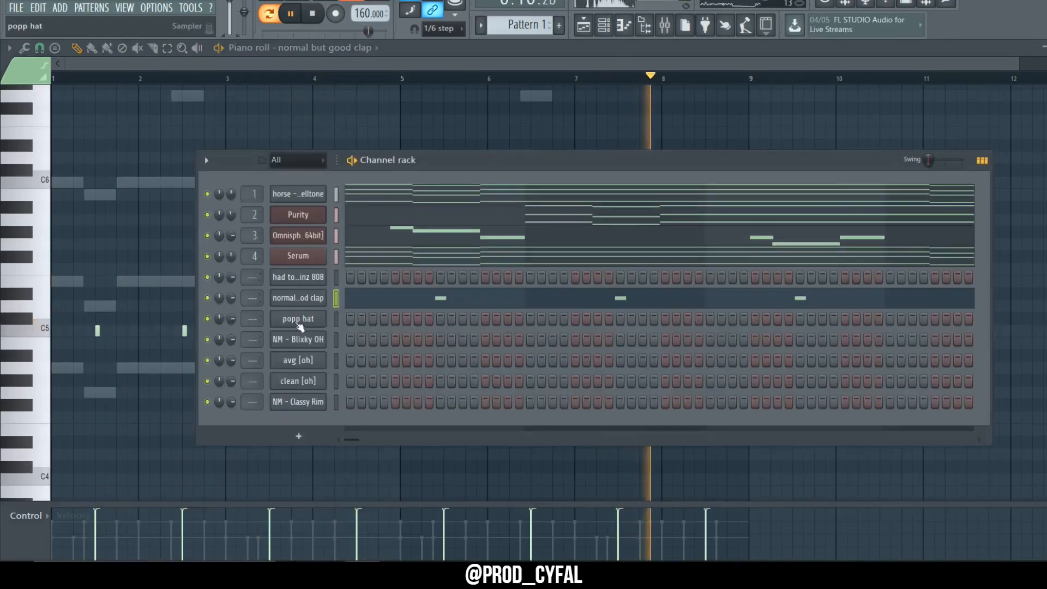
Fill the popp hat channel every 2 steps and add a four-note D5 roll in bar 1 of its piano roll.
right_click(298, 322)
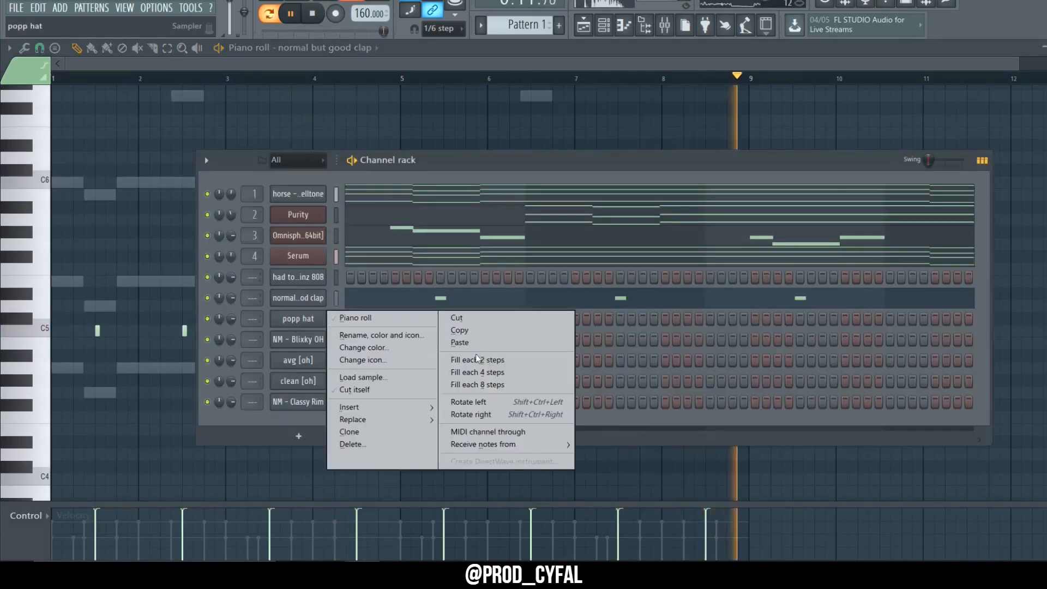
left_click(477, 360)
right_click(298, 319)
left_click(355, 317)
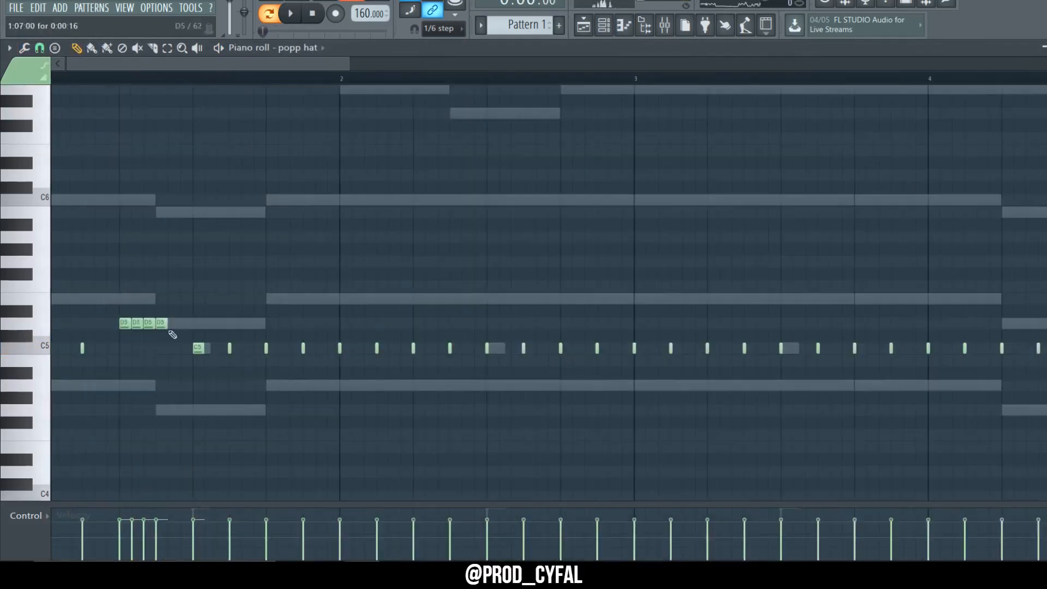
Add a three-note A4 hat roll early in bar 2 and two A4 hits near the end of bar 2.
key("space")
left_click(379, 386)
key("space")
left_click_drag(387, 381, 360, 401)
key("space")
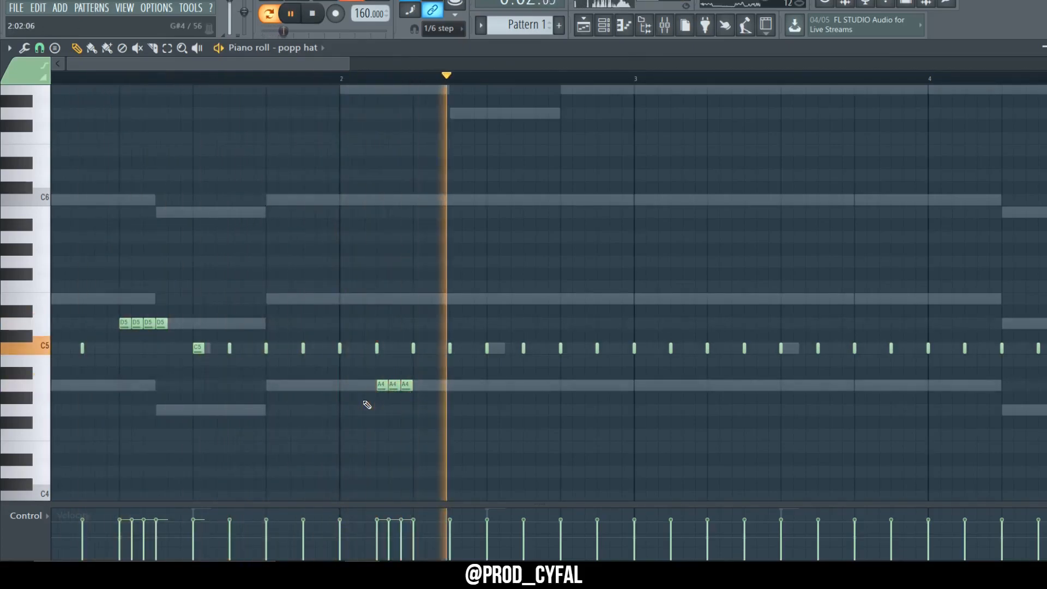
key("space")
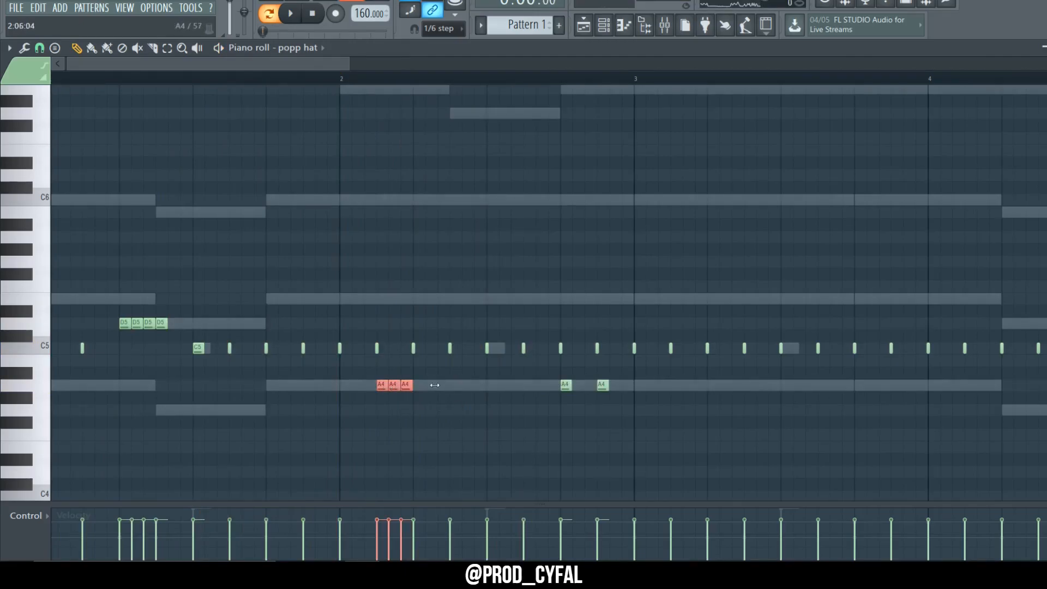
Tighten the bar 2 A4 roll into three shorter notes and add a short A#4 hit just after it.
key("space")
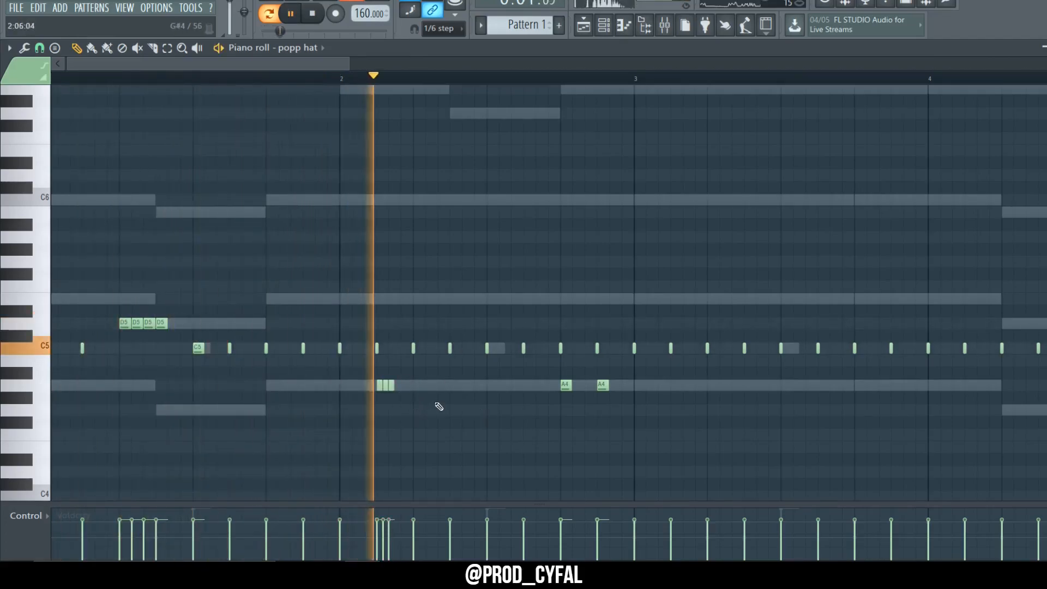
key("space")
key("space")
left_click_drag(452, 386, 452, 374)
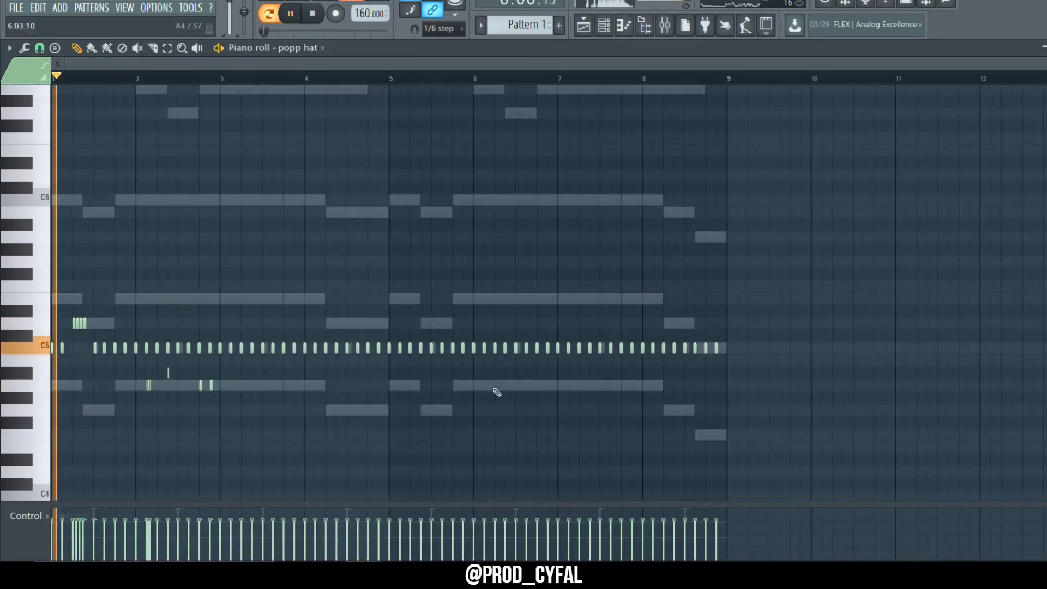
key("space")
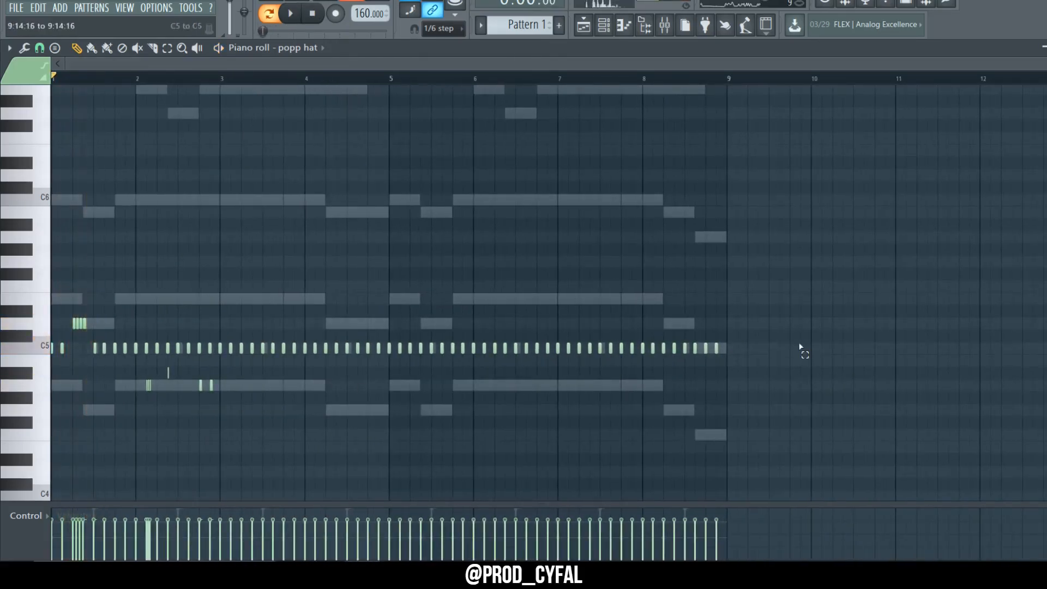
Delete the popp hat notes after bar 2 and duplicate the two-bar hat pattern into bars 3 and 4.
left_click_drag(798, 349, 297, 349)
left_click_drag(230, 353, 217, 353)
key("Delete")
left_click_drag(267, 285, 52, 428)
scroll(81, 359, "up", 6)
scroll(84, 358, "down", 4)
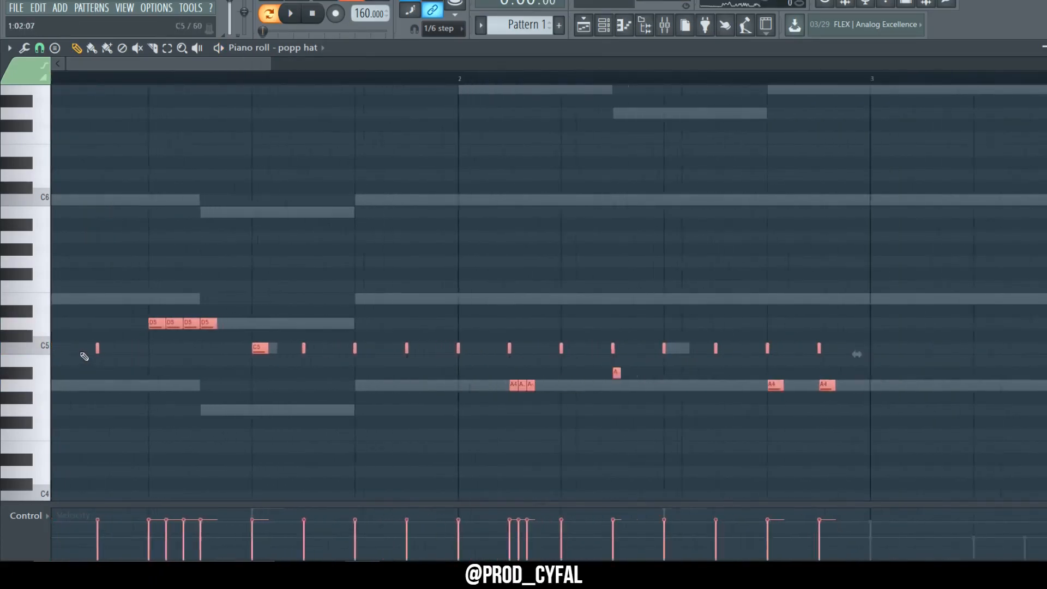
left_click_drag(67, 349, 346, 365)
key("ctrl+d")
key("space")
Replace the D5 roll in bar 3 with three A4 notes leading into the C5 hit.
scroll(355, 328, "up", 3)
left_click_drag(358, 318, 433, 334)
left_click(421, 385)
key("space")
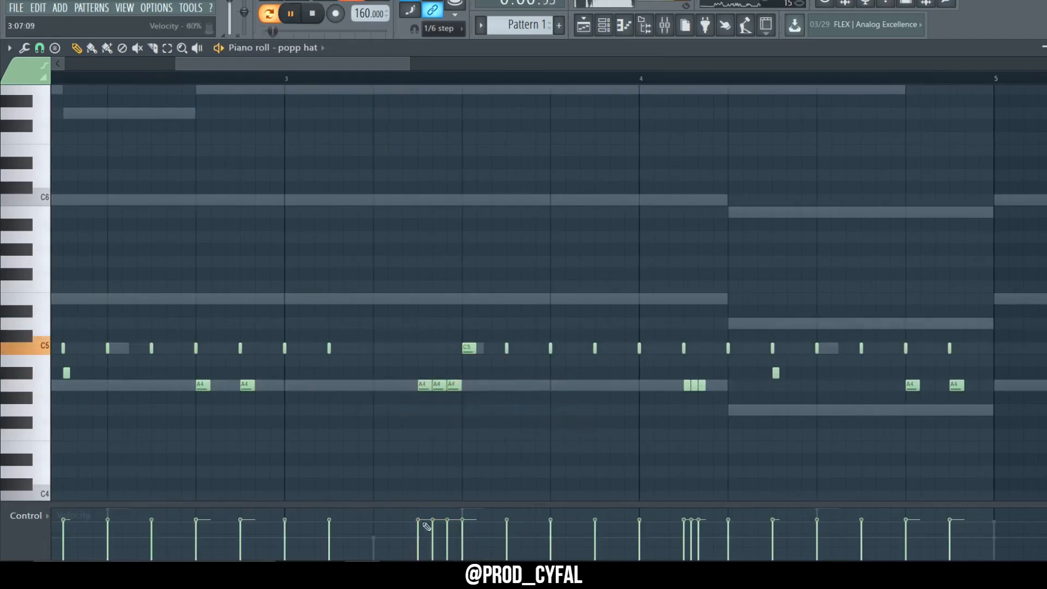
key("space")
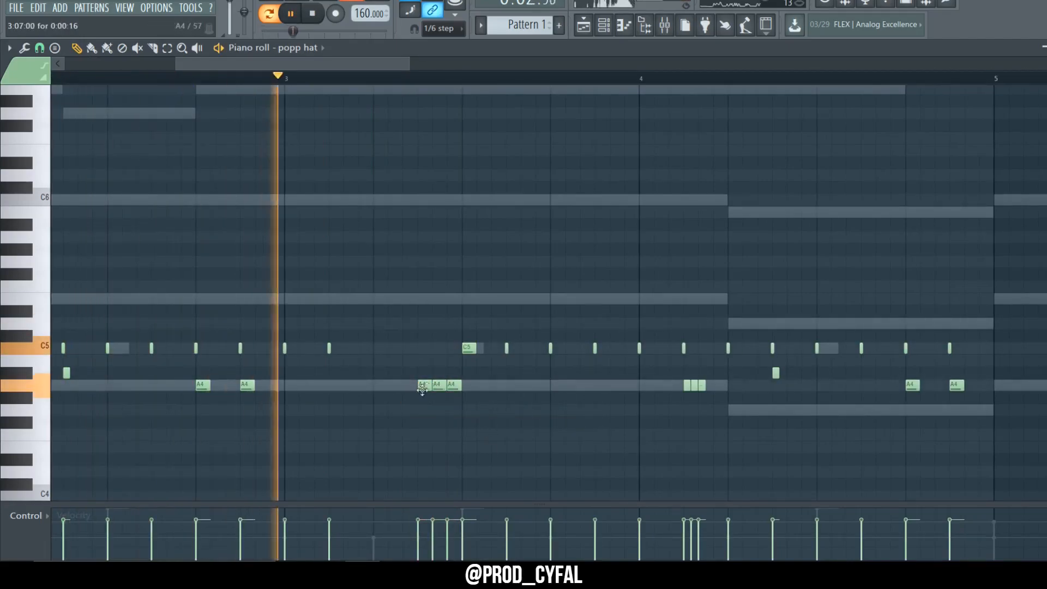
Extend the bar 3 A4 roll to six notes and ramp their velocities upward.
mouse_move(415, 402)
left_mouse_down()
mouse_move(457, 381)
mouse_move(398, 395)
left_mouse_up()
key("space")
left_click_drag(338, 378, 459, 400)
left_click_drag(373, 545, 448, 527)
left_click(480, 479, "ctrl")
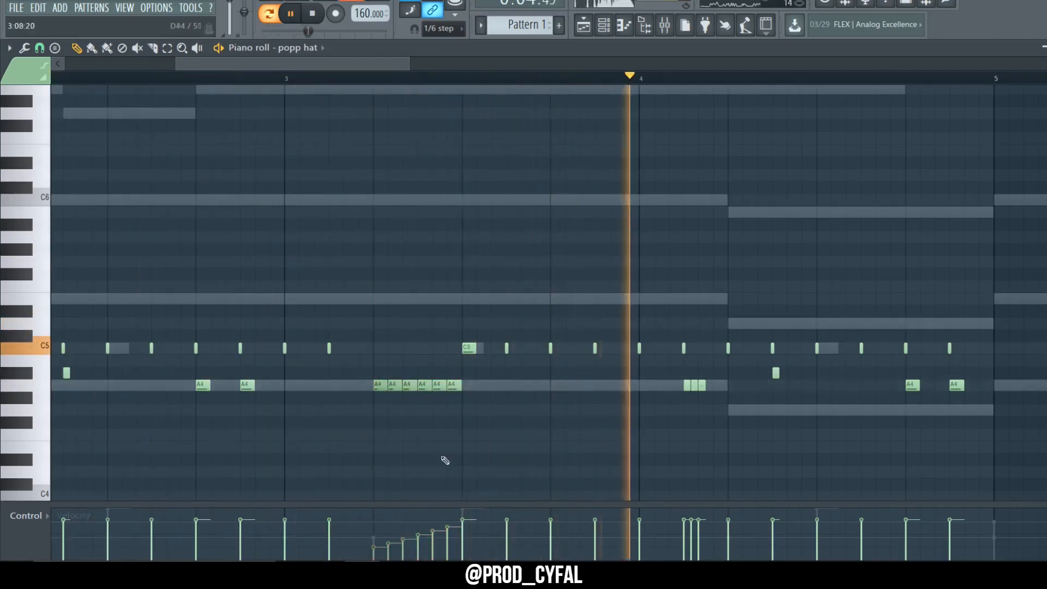
key("space")
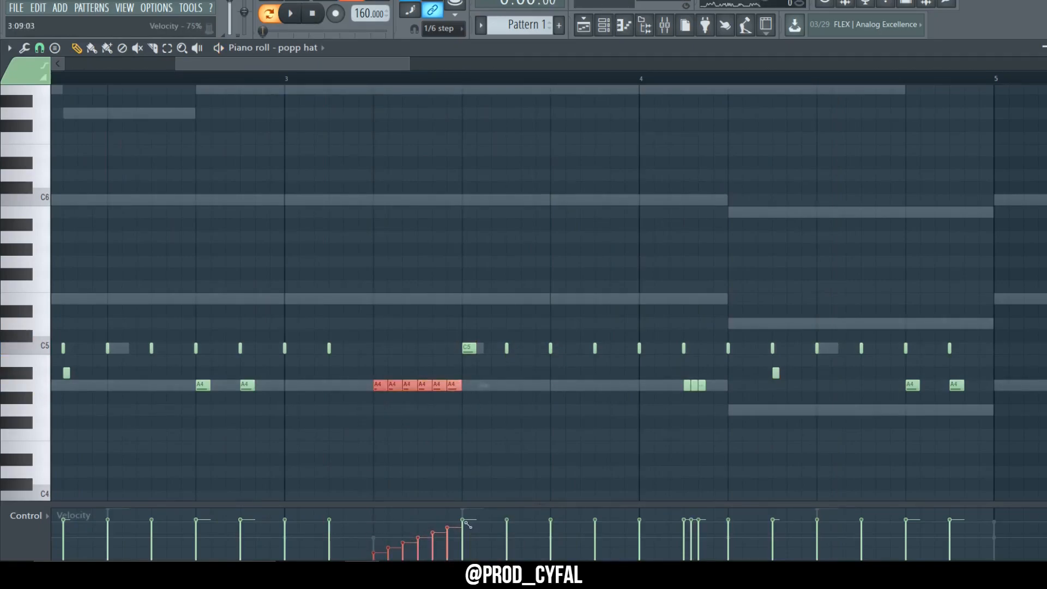
Replace the A4 hat hits at the end of bar 4 with a short D#5 roll.
scroll(409, 343, "down", 5)
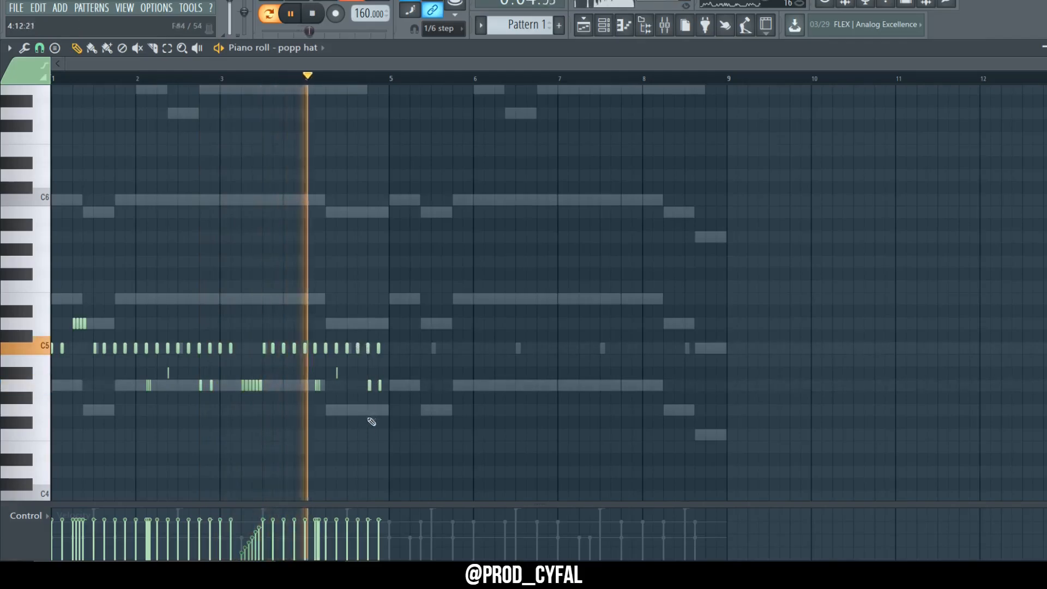
scroll(408, 356, "up", 4)
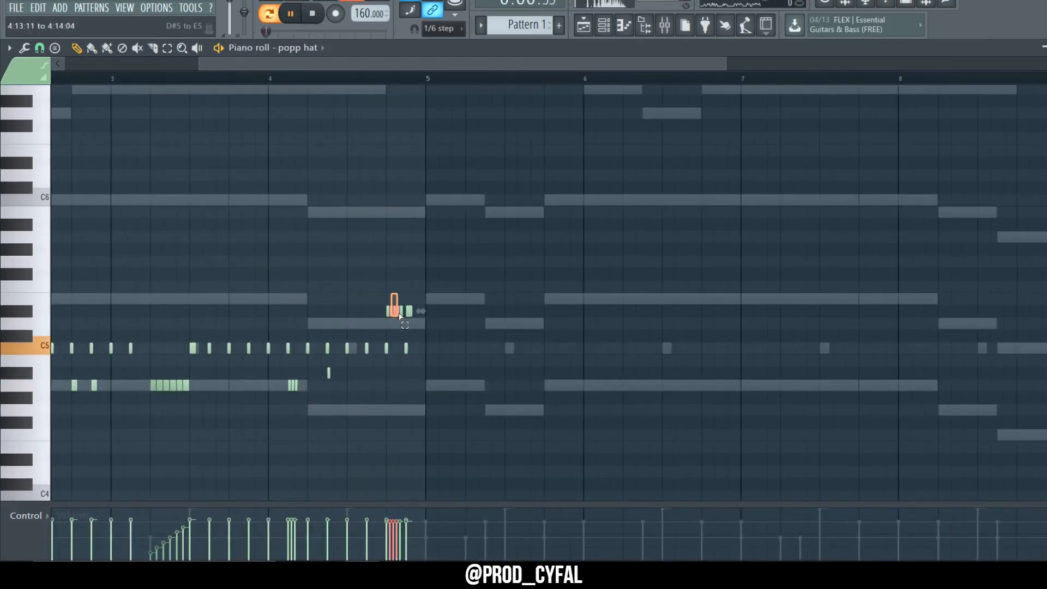
scroll(402, 314, "up", 2)
key("Delete")
Duplicate the four-bar popp hat pattern into bars 5 to 8.
scroll(484, 453, "down", 2)
left_click_drag(522, 451, 11, 240)
scroll(189, 348, "down", 2)
key("ctrl+b")
left_click(454, 407)
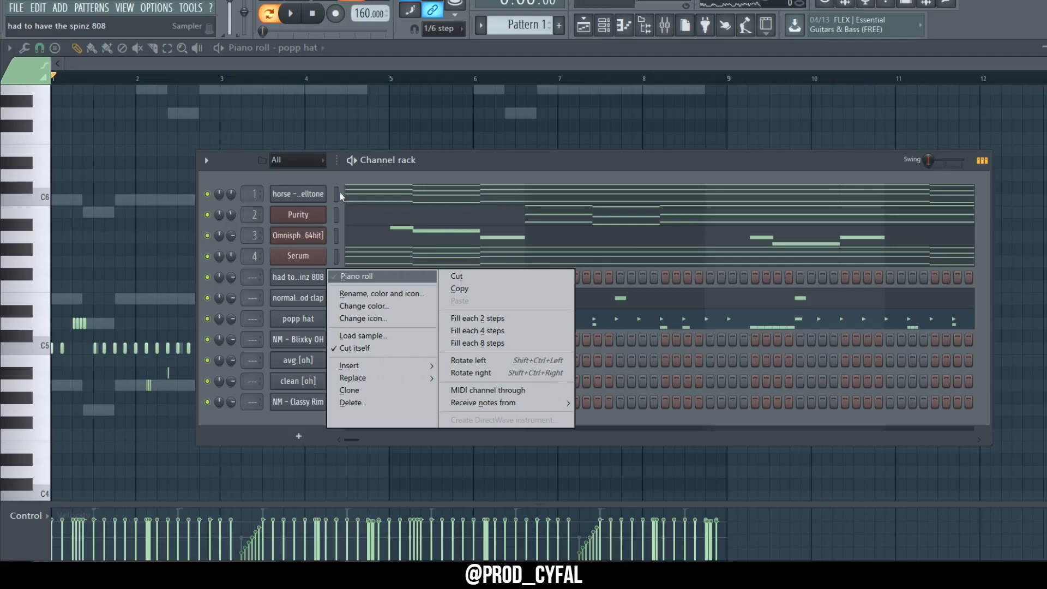
Copy the horse belltone chords into the 808's piano roll and delete all voices except the lowest one.
left_click(339, 195)
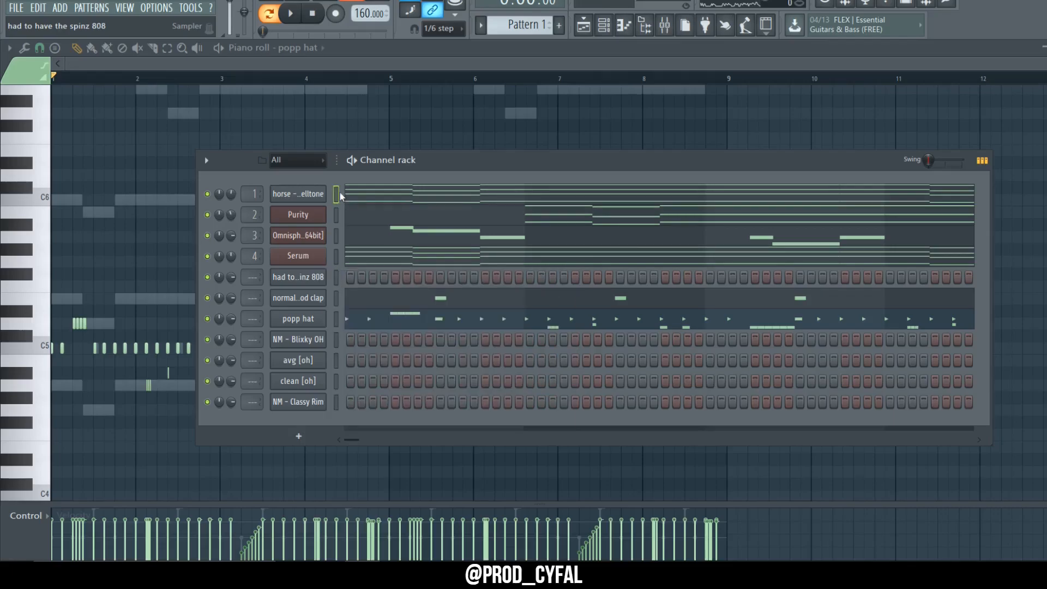
left_click(336, 278)
key("ctrl+v")
left_click(382, 283)
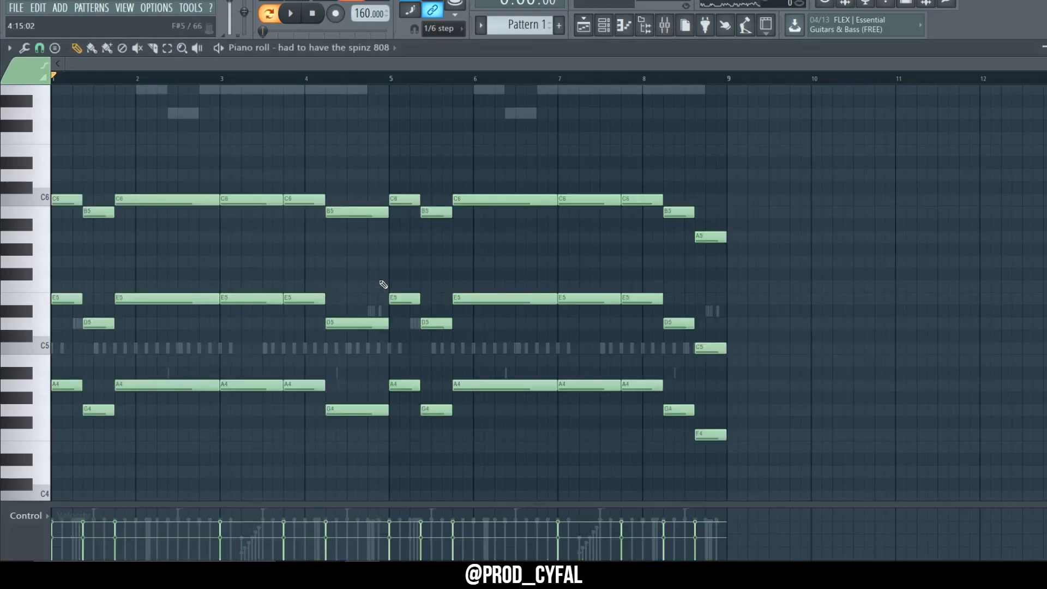
scroll(534, 230, "down", 4)
left_click_drag(865, 194, 46, 78)
key("Delete")
Transpose the remaining 808 bass line up so it starts on A5, and raise all its velocities to maximum.
scroll(163, 223, "down", 5)
key("ctrl+Up")
key("ctrl+Up")
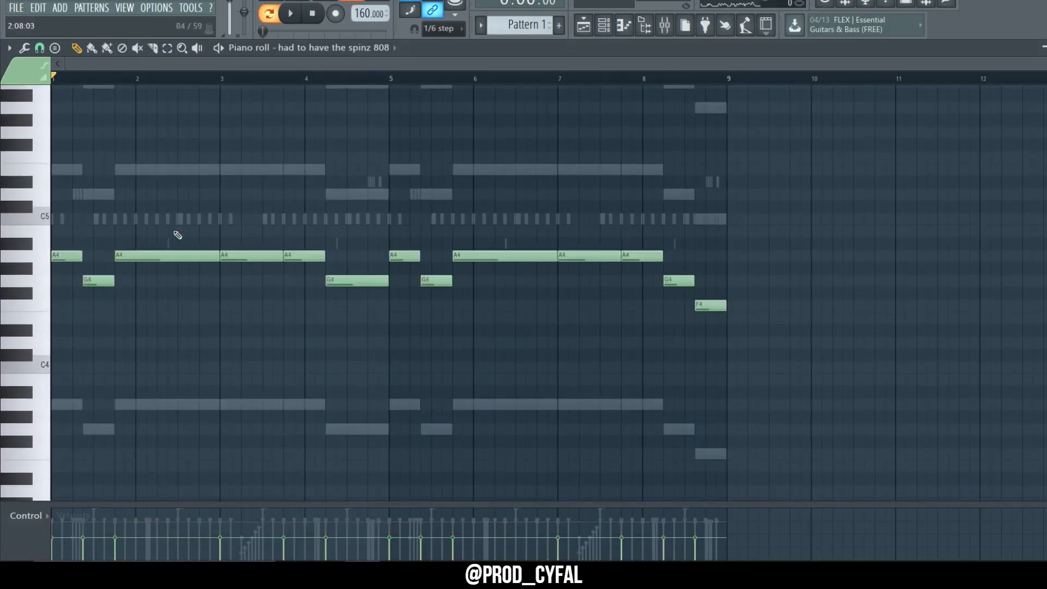
scroll(180, 488, "up", 5)
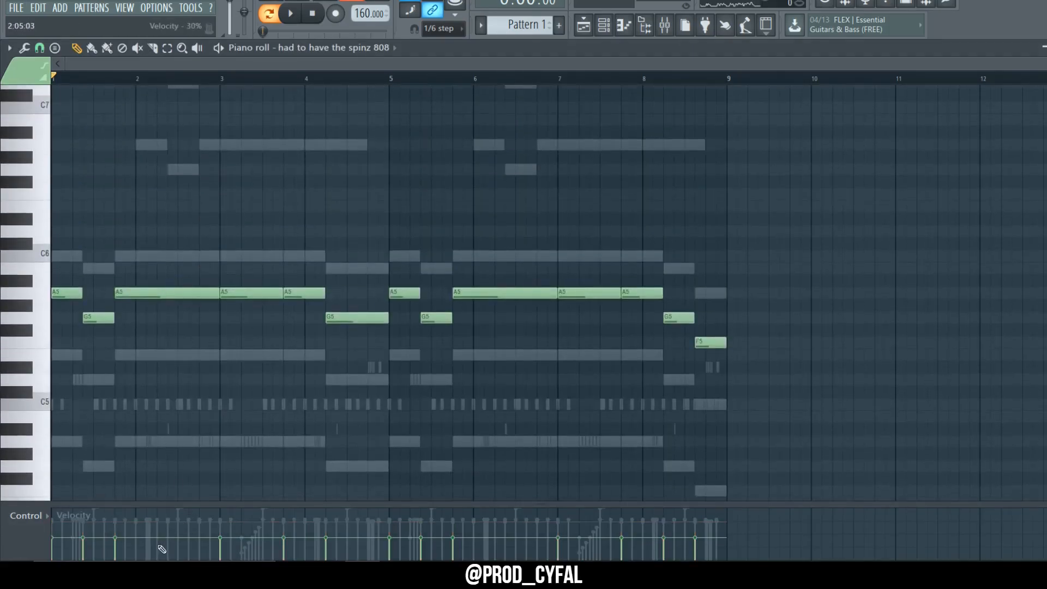
left_click_drag(508, 332, 808, 329)
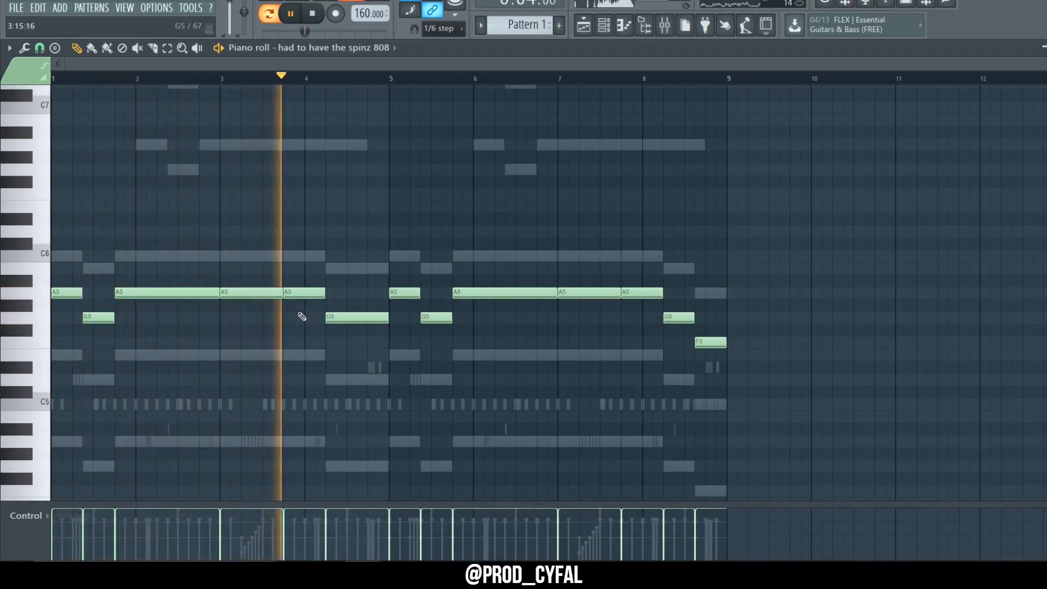
Break the long 808 A5 note leading into bar 3 into shorter A5 notes with a short C6 hit in bar 2.
left_click(172, 295)
key("space")
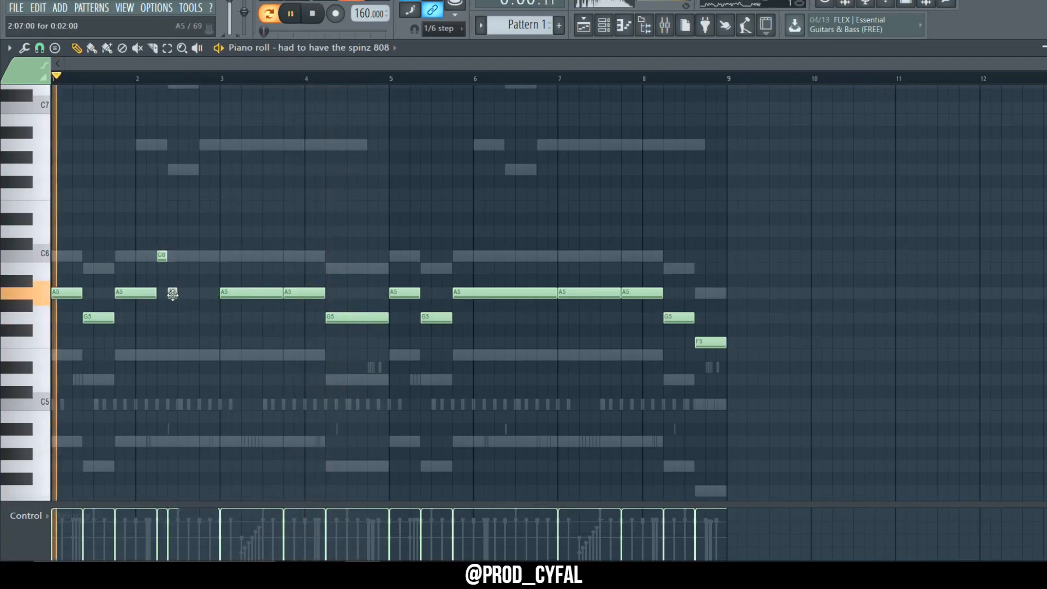
left_click_drag(178, 295, 198, 294)
key("space")
left_click(200, 295)
key("space")
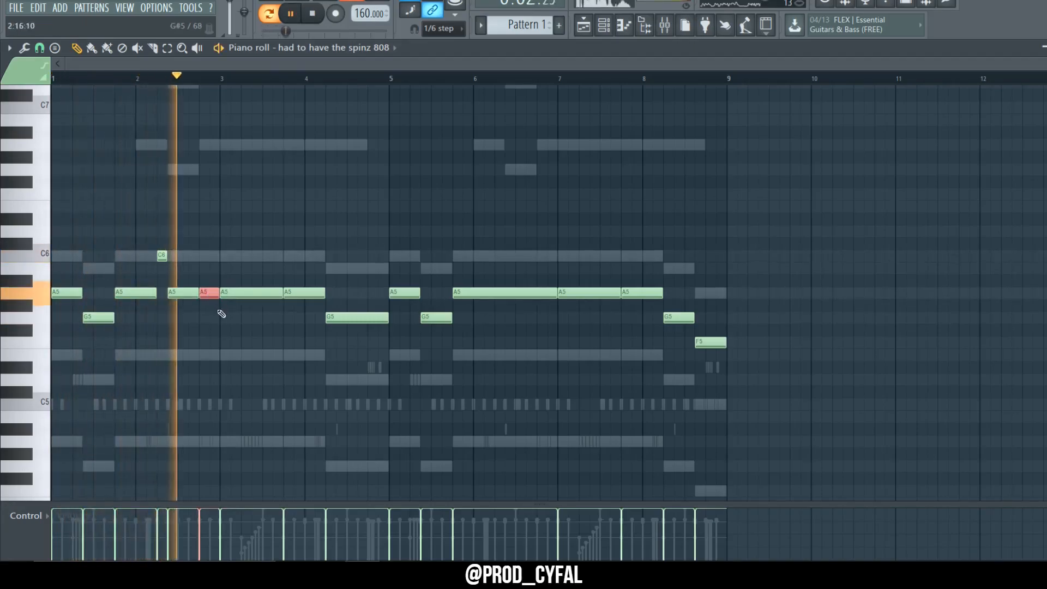
Add a C6 slide note above the last A5 of bar 2 and fit that A5 up to bar 3.
key("space")
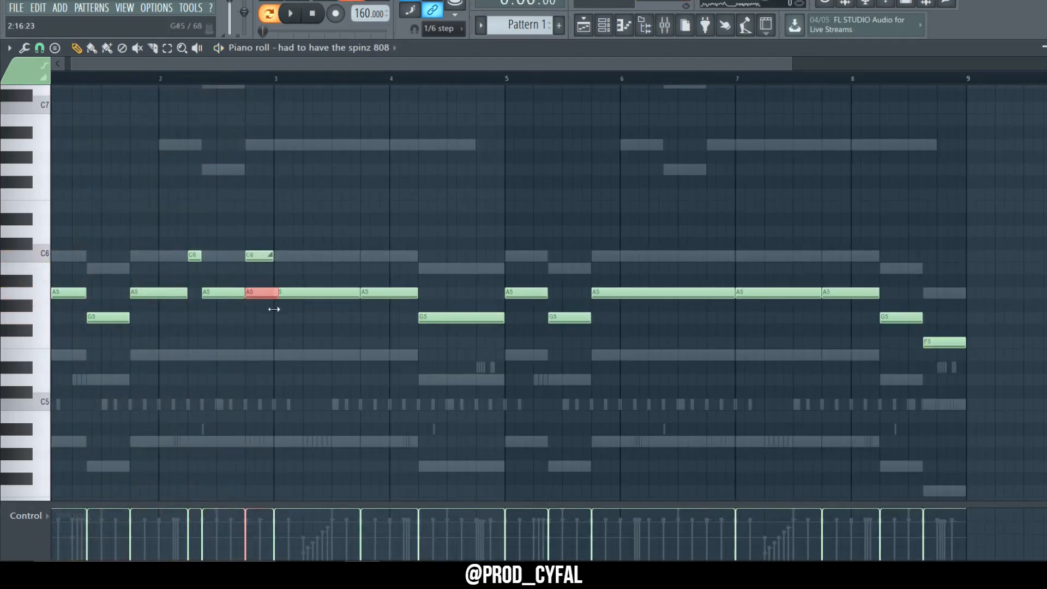
left_click_drag(268, 286, 274, 286)
key("space")
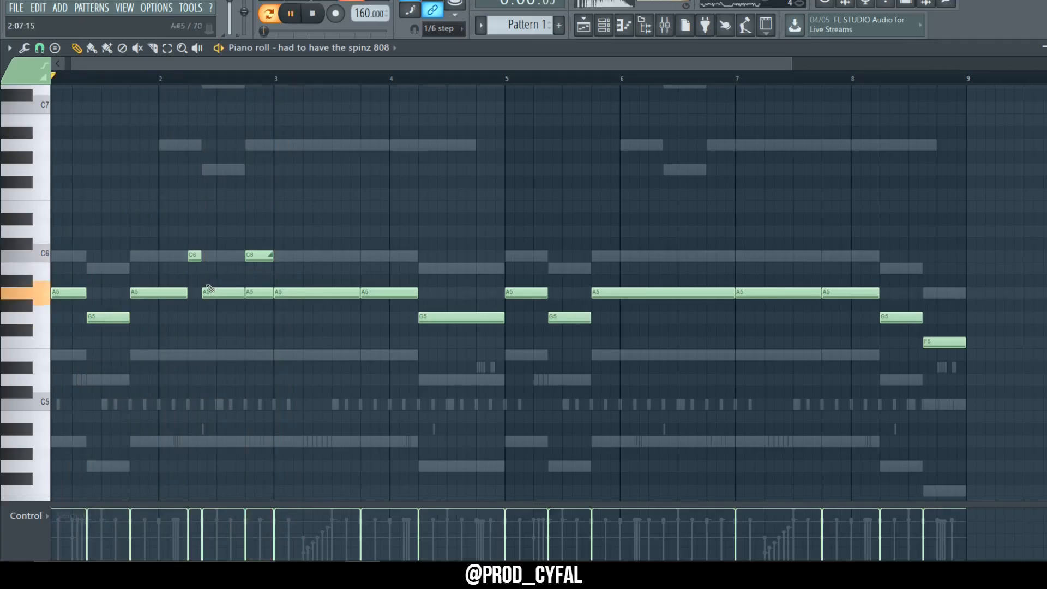
Repeat the edited four-bar 808 line in bars 5 to 8 and end bars 4 and 8 on F5.
scroll(216, 286, "down", 3)
left_click_drag(838, 401, 390, 212)
key("Delete")
key("ctrl+z")
left_click_drag(373, 318, 373, 342)
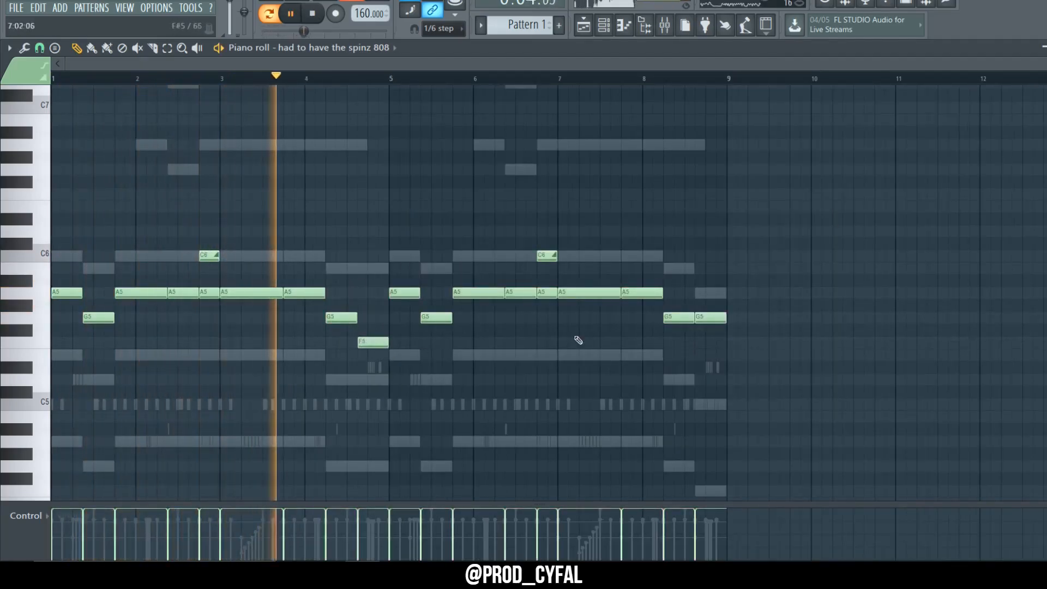
left_click_drag(711, 318, 711, 343)
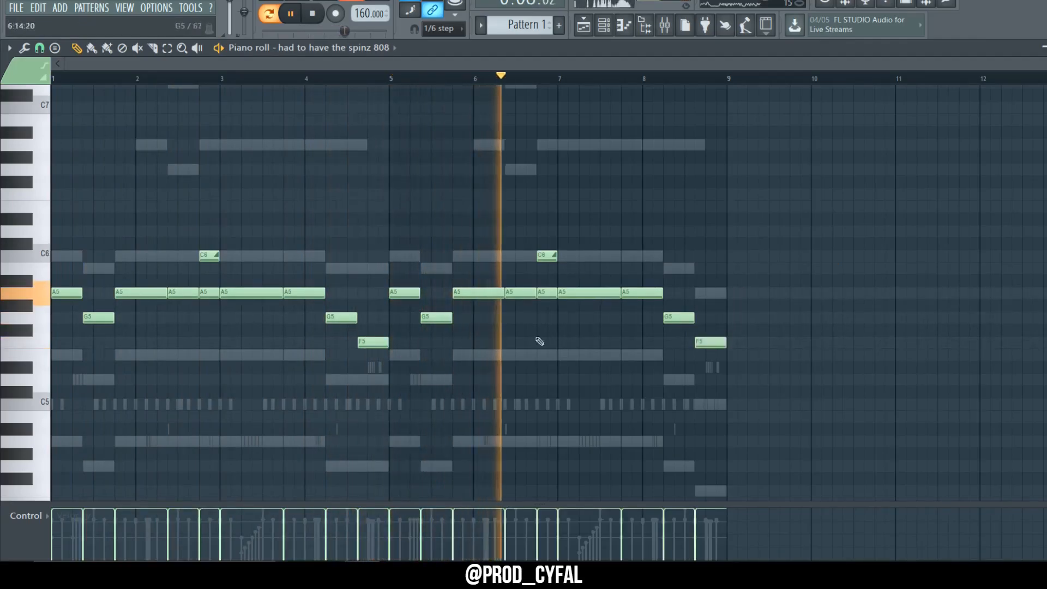
Insert a short C6 808 note before a shortened F5 at the end of bar 8.
left_click(714, 342)
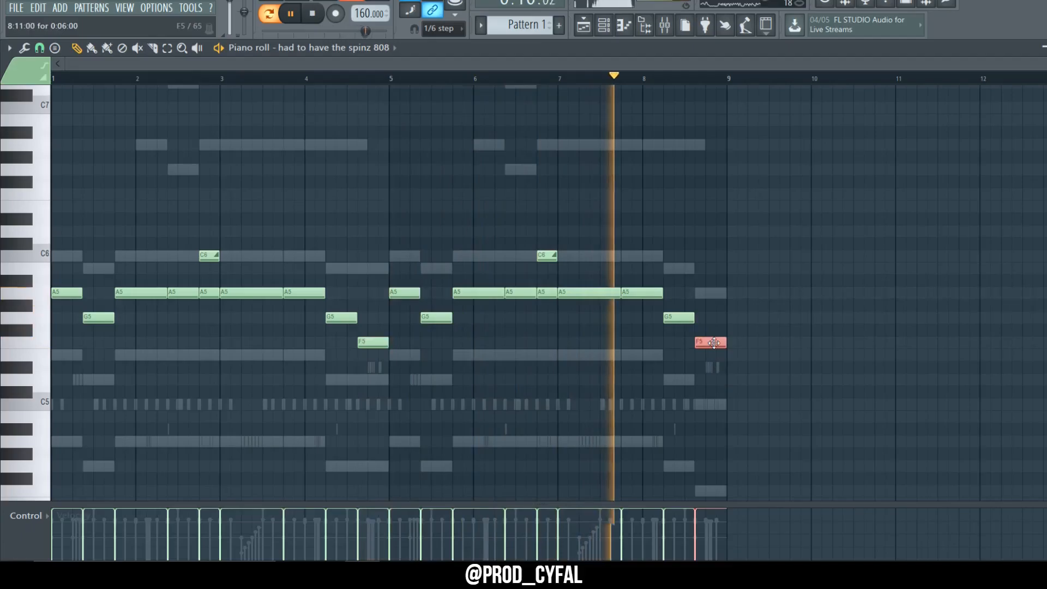
key("ctrl+Up")
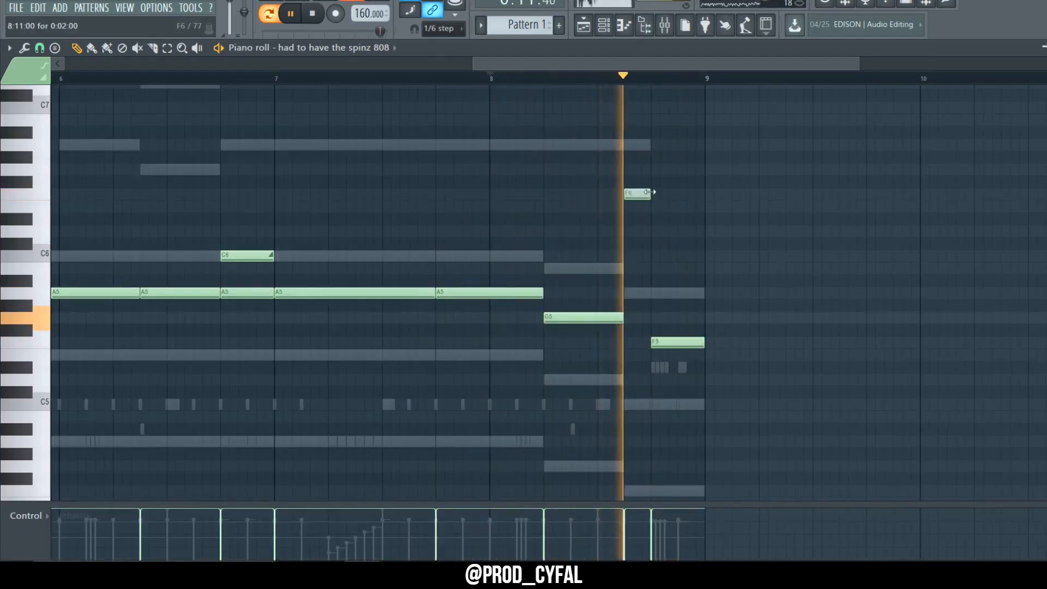
key("space")
left_click_drag(633, 274, 632, 260)
key("space")
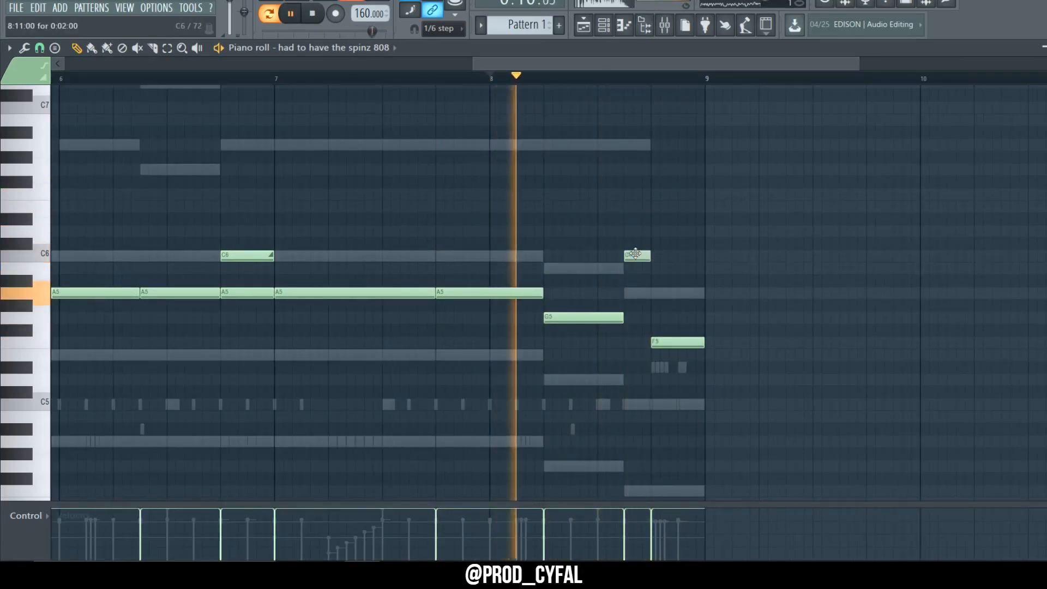
scroll(760, 367, "down", 3, "ctrl")
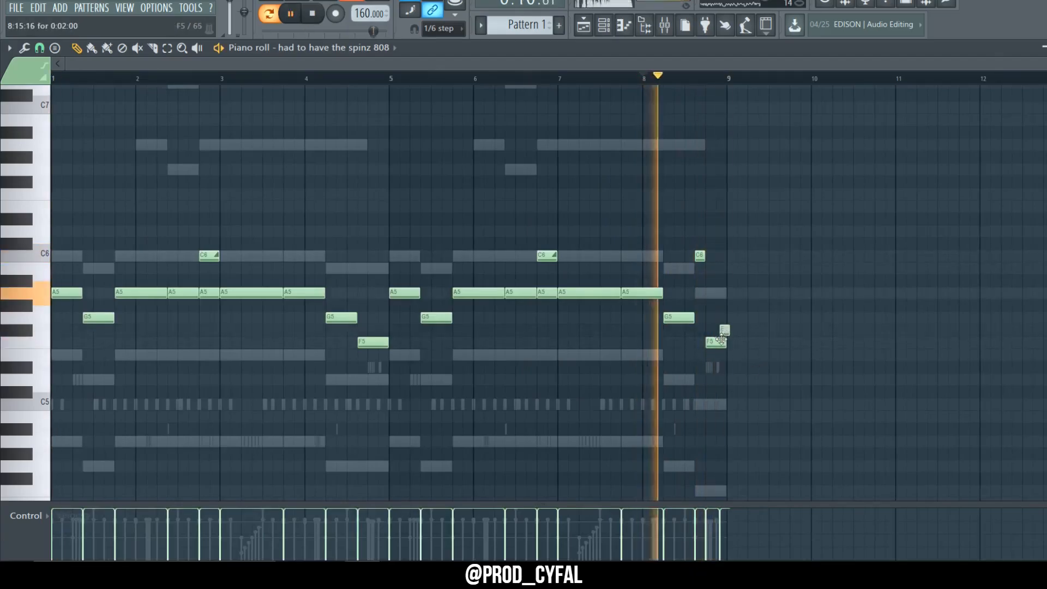
Split the closing 808 F5 of bar 8 into a very short F5 hit and a separate final F5.
left_click_drag(726, 338, 712, 343)
key("space")
scroll(699, 347, "up", 3, "ctrl")
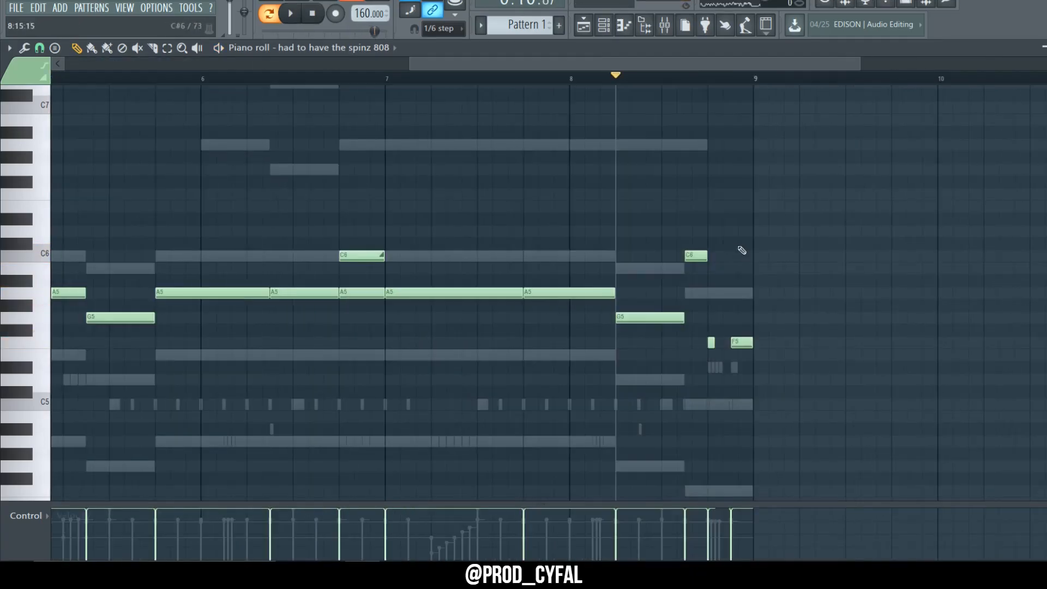
scroll(749, 328, "up", 4, "ctrl")
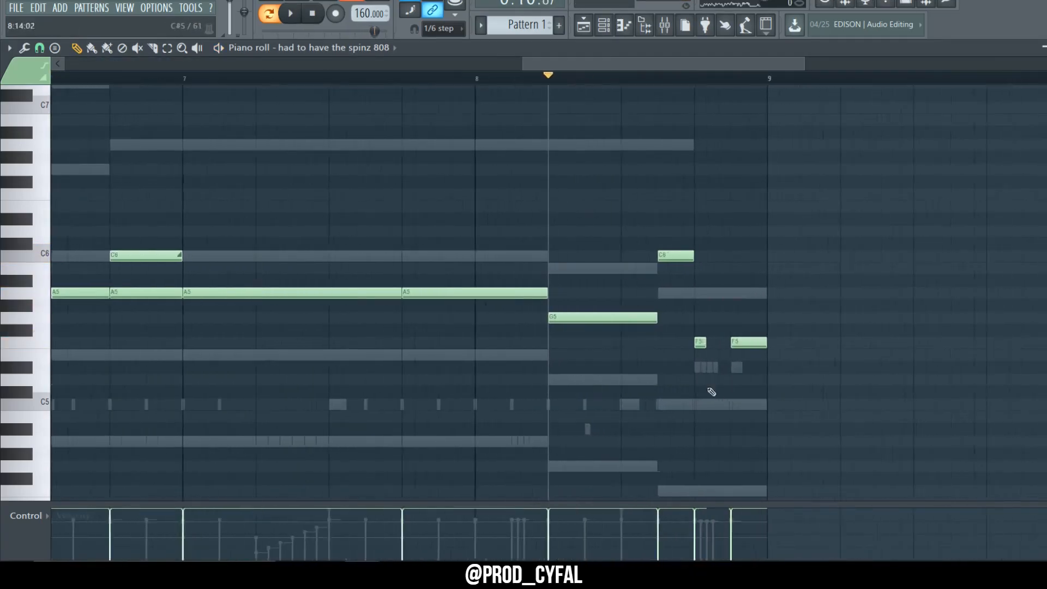
left_click_drag(745, 370, 744, 370)
scroll(744, 371, "down", 7, "ctrl")
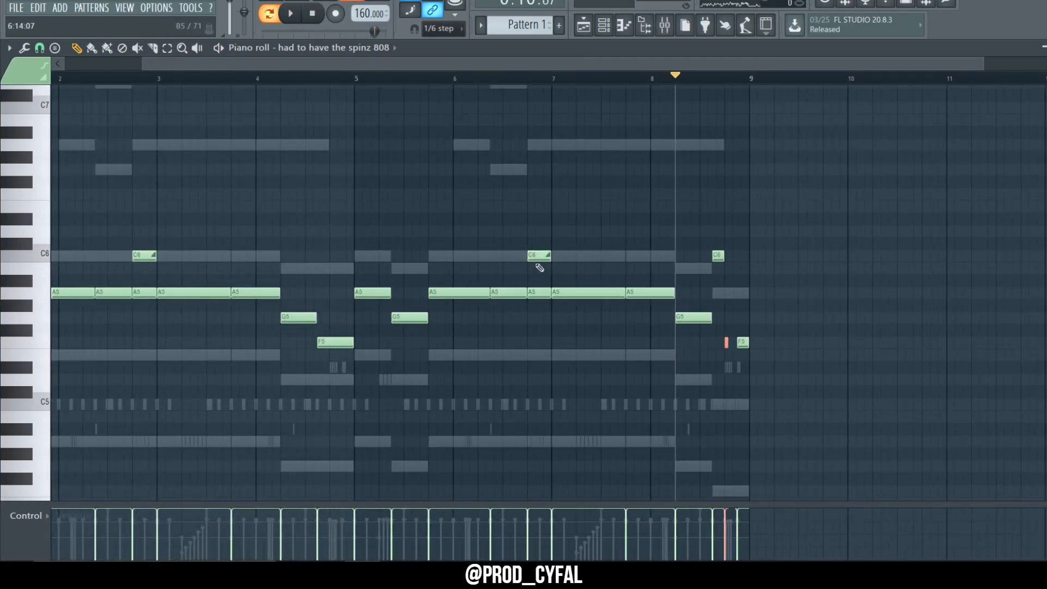
left_click_drag(151, 244, 144, 255, "ctrl")
scroll(450, 444, "down", 2, "ctrl")
left_click(574, 402, "ctrl")
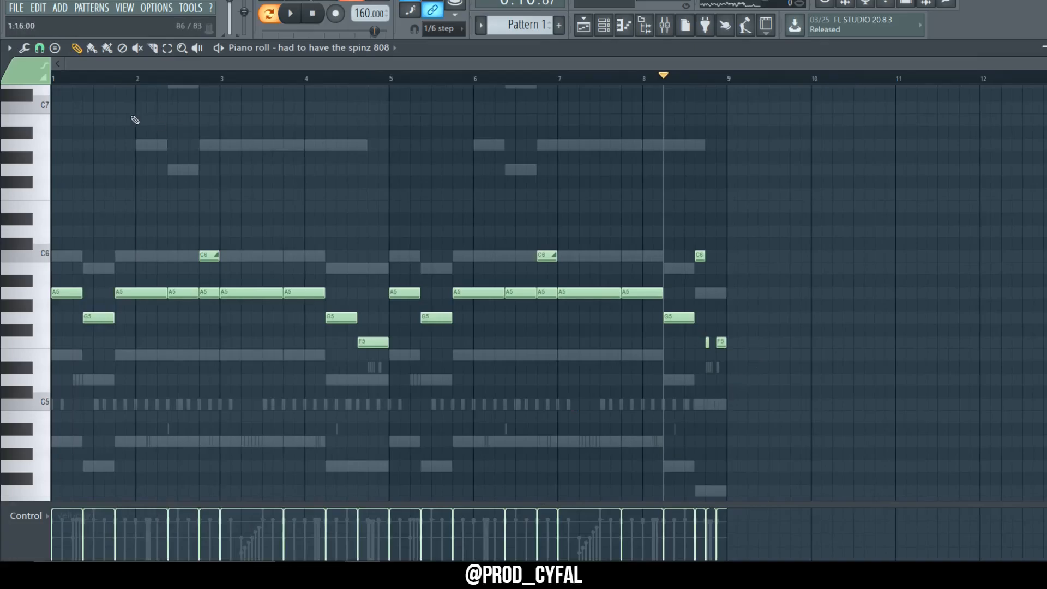
Add an NM - Blixky OH hit on the first step of the pattern.
key("space")
key("F6")
right_click(297, 339)
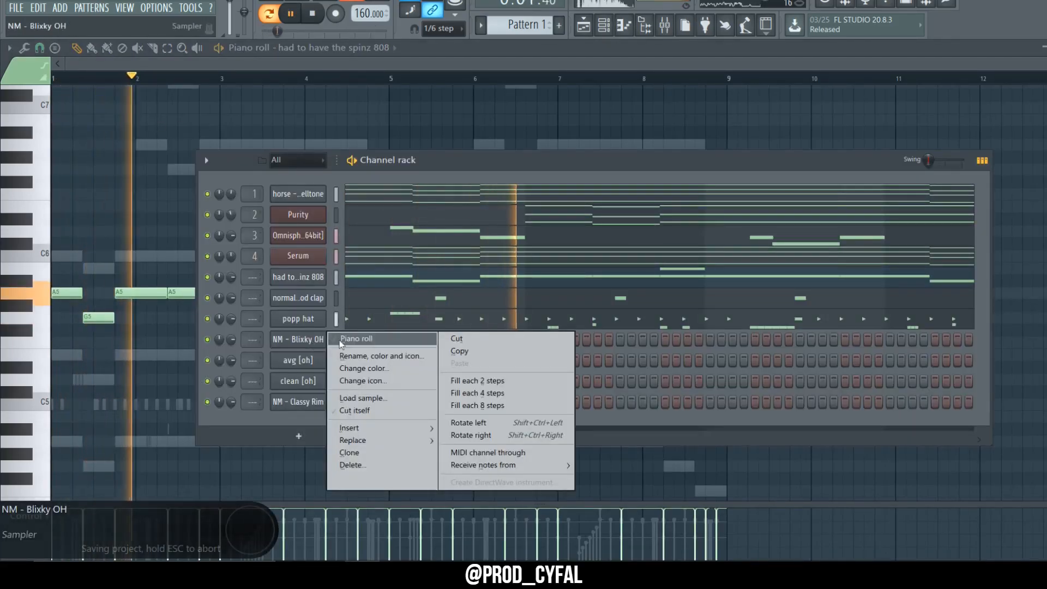
key("Escape")
Place avg [oh] hits at C5 on the fifth step of bars 2, 4, 6 and 8.
right_click(297, 360)
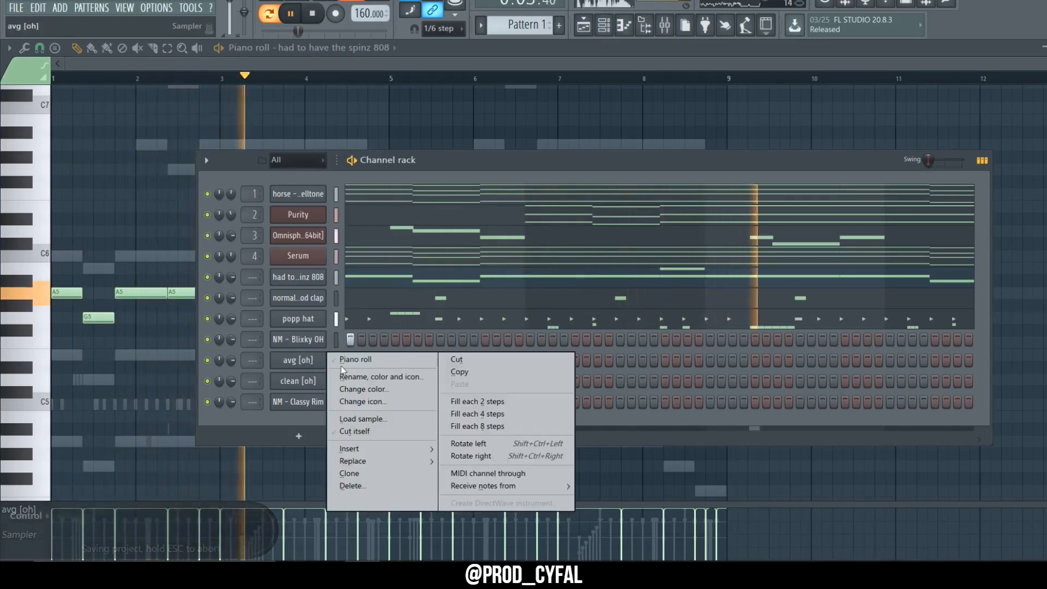
left_click(345, 360)
key("space")
key("space")
scroll(39, 422, "up", 2)
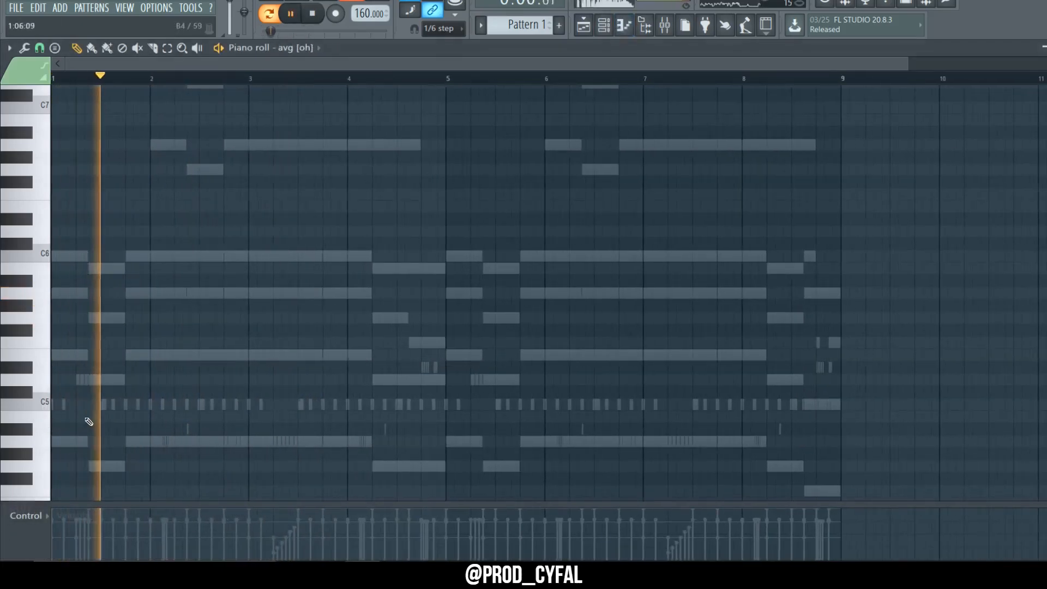
key("space")
key("space")
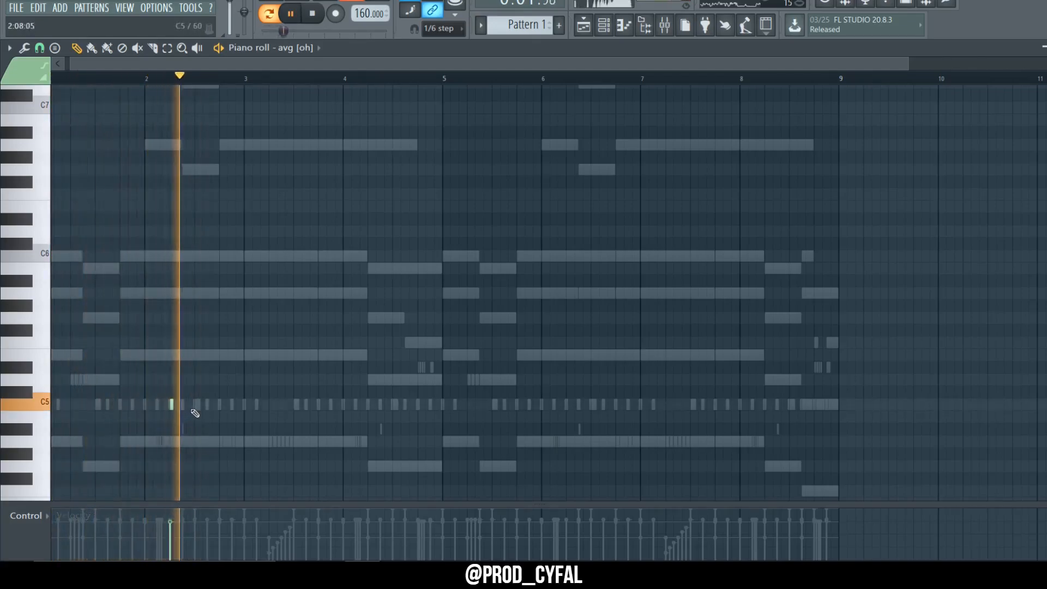
left_click(368, 408)
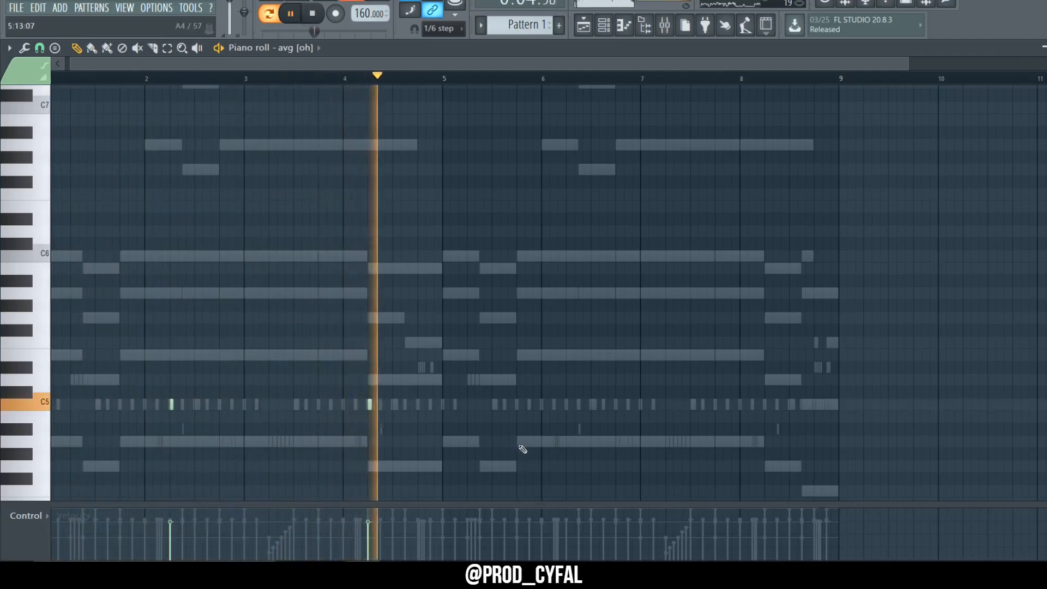
left_click(569, 406)
left_click(766, 405)
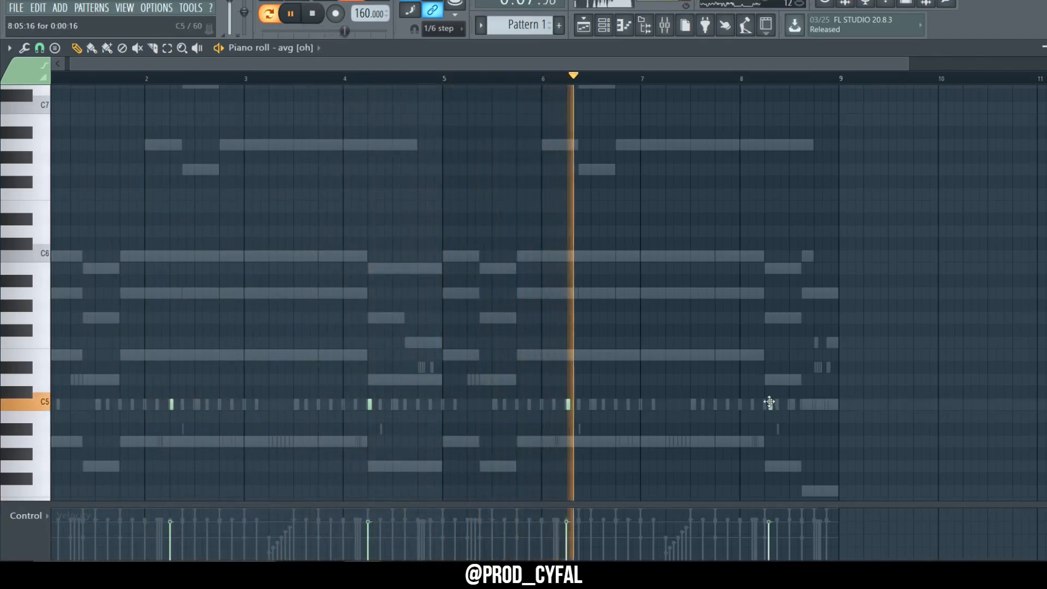
Place clean [oh] hits at C5 on steps 1, 7 and 13 of bar 1 and steps 1 and 13 of bar 3.
left_click(604, 26)
key("space")
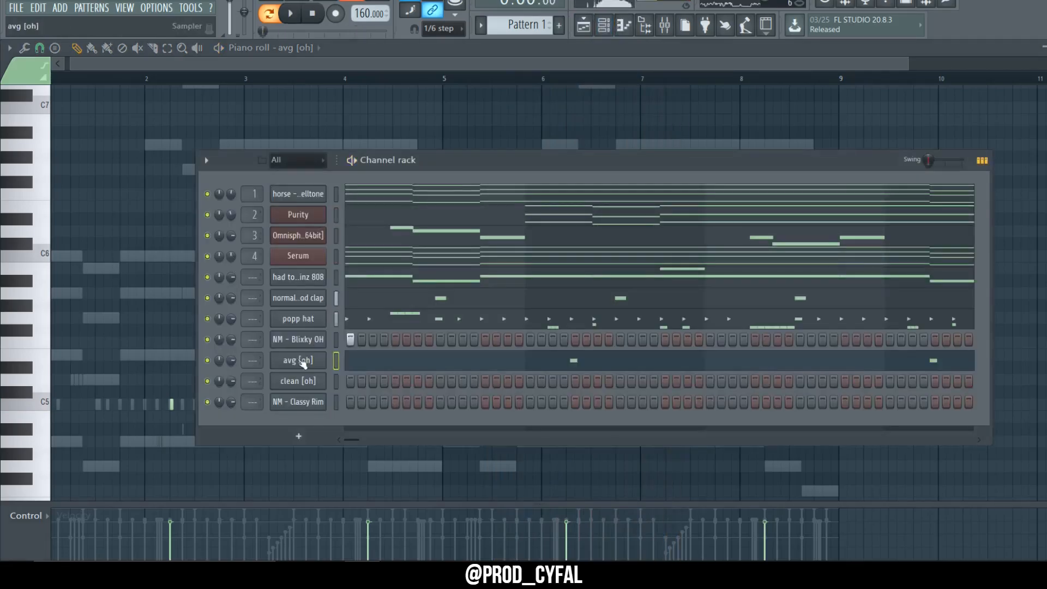
right_click(315, 380)
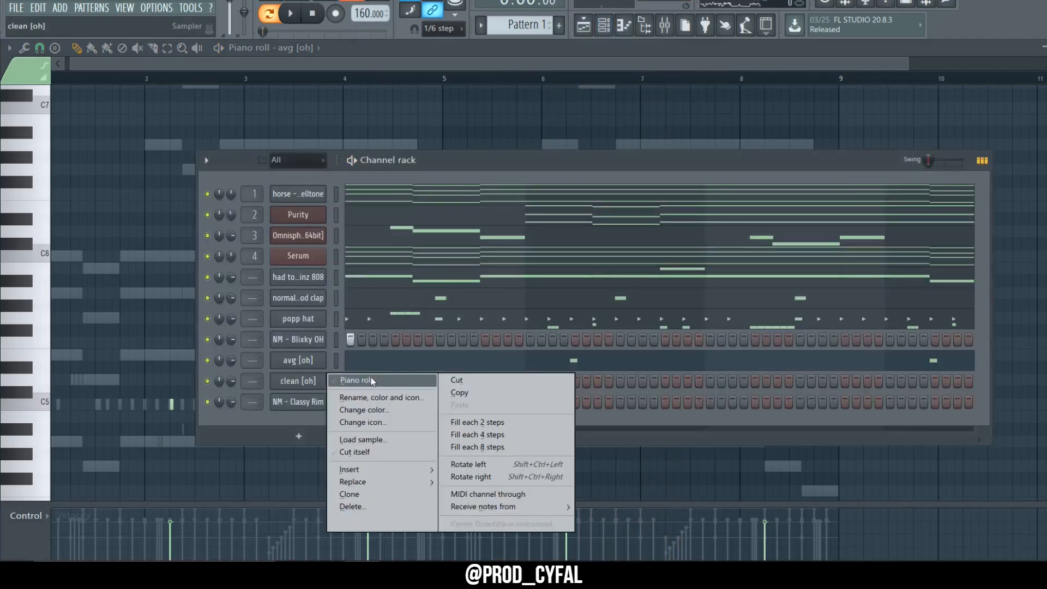
left_click(364, 380)
scroll(53, 414, "up", 3)
left_click(53, 405)
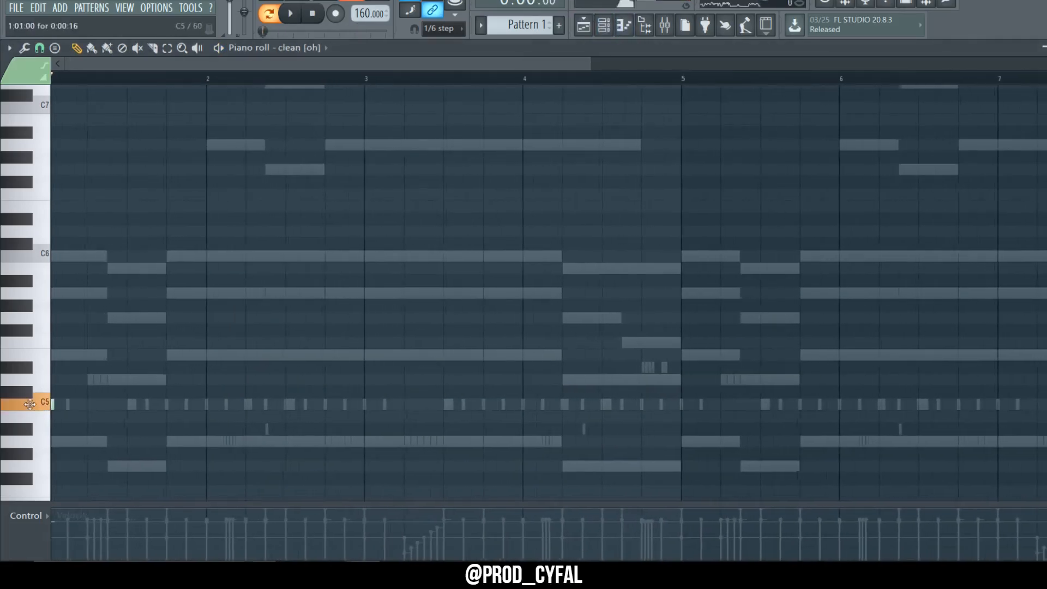
left_click(174, 407)
key("space")
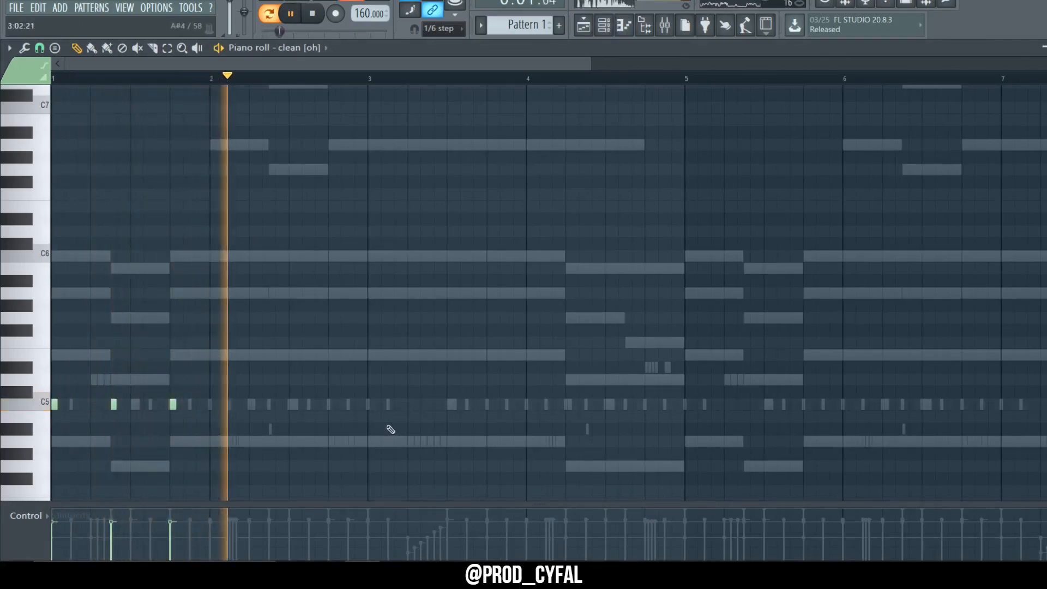
left_click(372, 404)
left_click(487, 404)
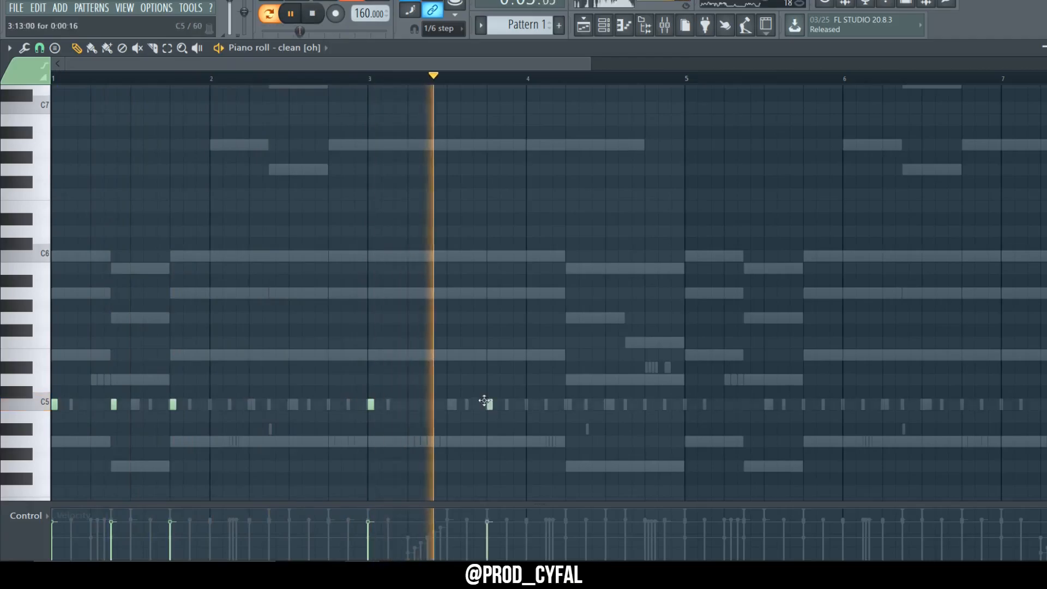
Repeat the clean [oh] pattern from bar 5 onward.
scroll(399, 420, "down", 3)
scroll(396, 414, "up", 4)
left_click(388, 405)
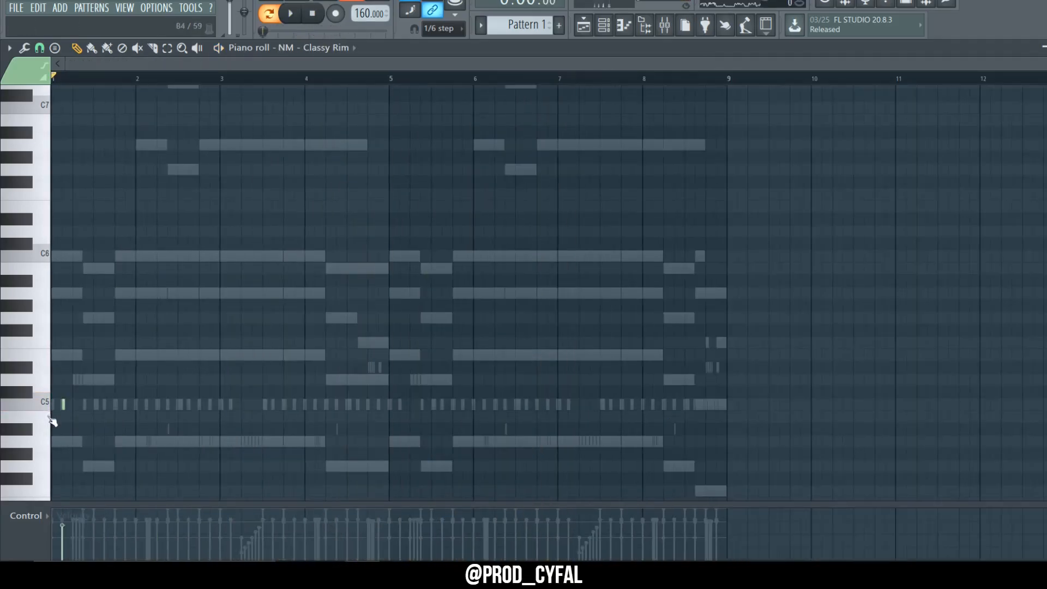
Place NM - Classy Rim hits at C5, trying them on the third step of bars 3 and 7.
scroll(63, 412, "up", 4)
scroll(79, 408, "down", 2)
key("space")
left_click(615, 405)
scroll(392, 353, "down", 3)
left_click_drag(440, 362, 231, 405)
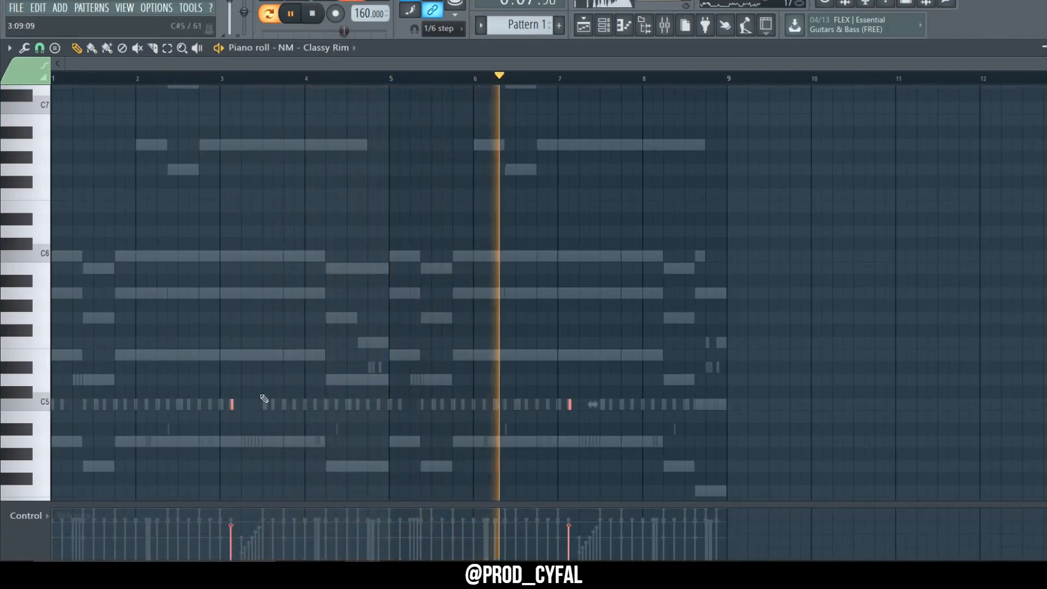
left_click_drag(233, 413, 57, 417)
key("space")
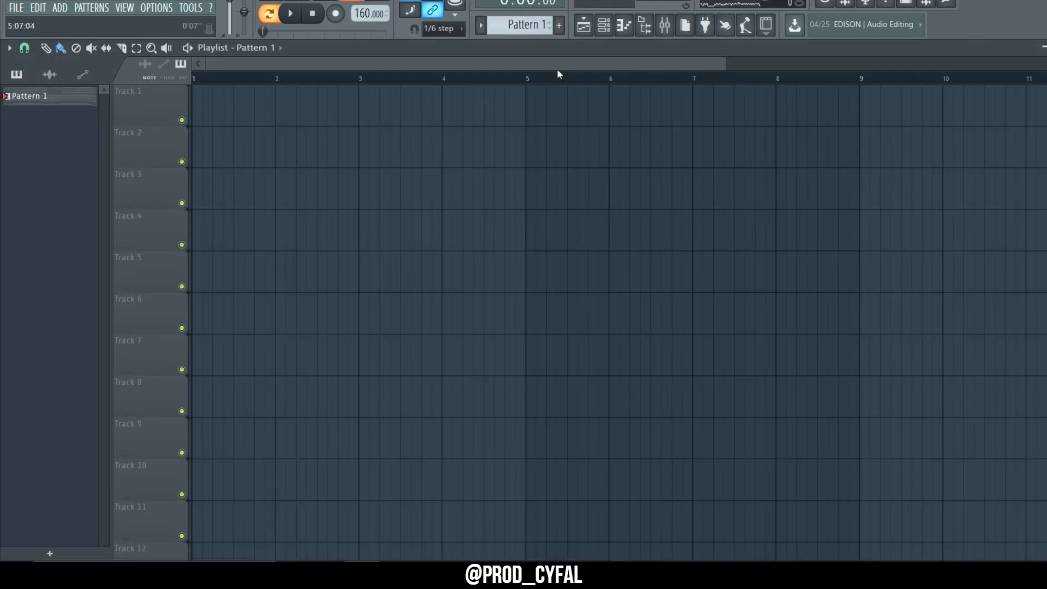
Split Pattern 1 by channel into separate patterns for the playlist.
left_click(522, 28)
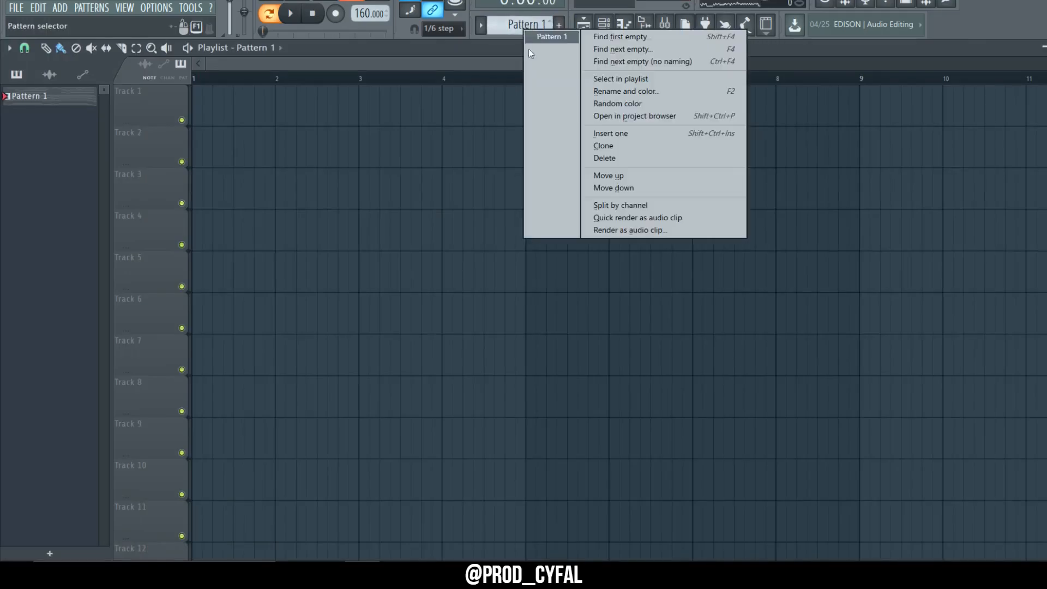
left_click(595, 211)
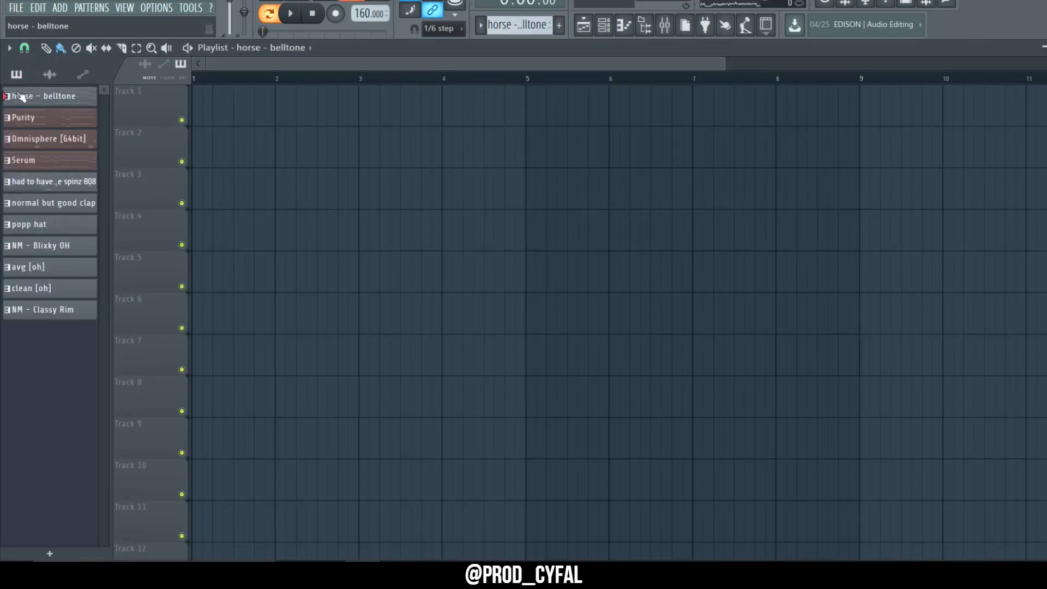
Place all eleven split patterns on separate playlist tracks from bar 1 and duplicate the whole block at bar 9.
left_click(46, 316)
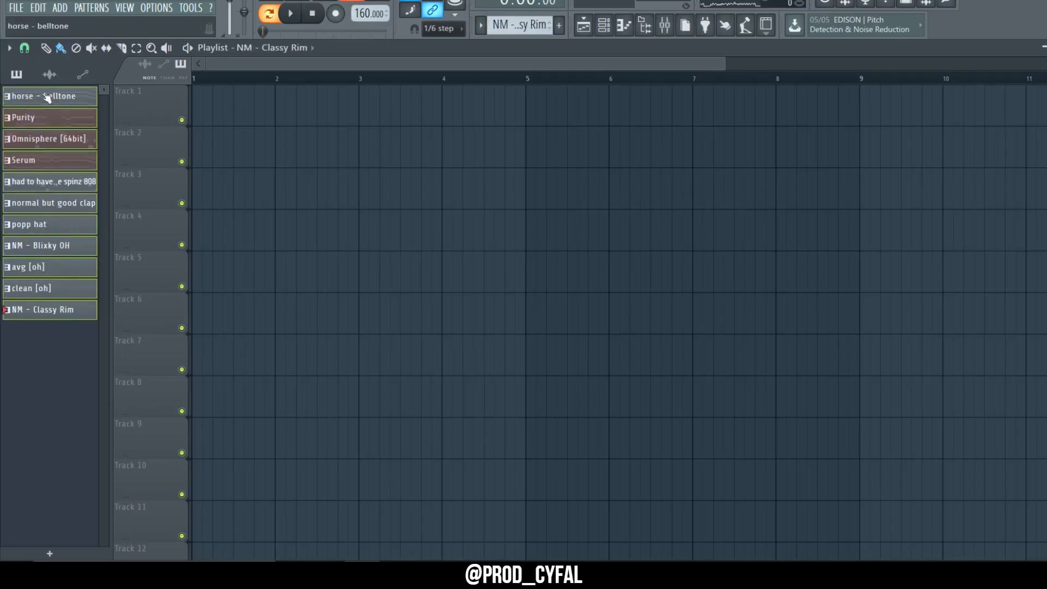
left_click_drag(68, 92, 163, 116)
scroll(442, 312, "down", 4)
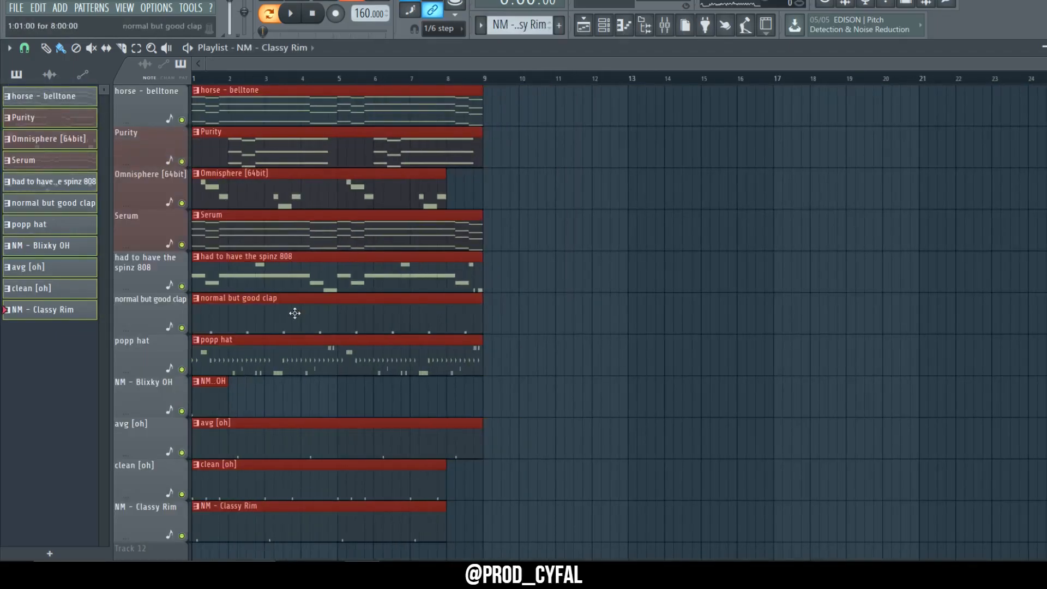
key("ctrl+b")
Strip the intro in bars 1–8 of drums, 808, Serum and Purity, and trim the Omnisphere clip to start just before bar 5.
scroll(281, 289, "down", 3)
left_click_drag(274, 285, 185, 484)
key("Delete")
scroll(290, 215, "up", 3)
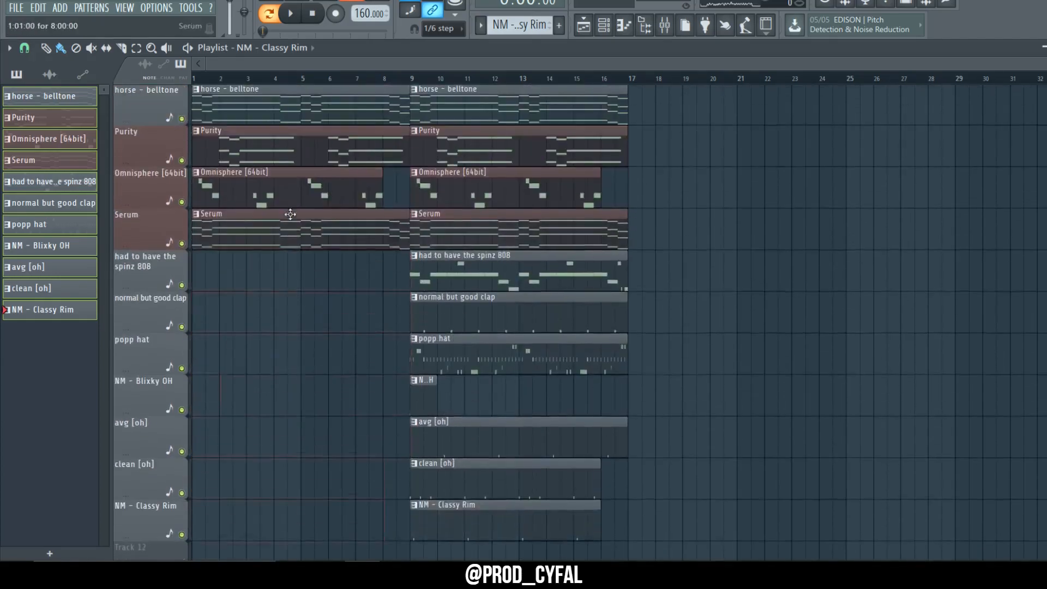
right_click(251, 239)
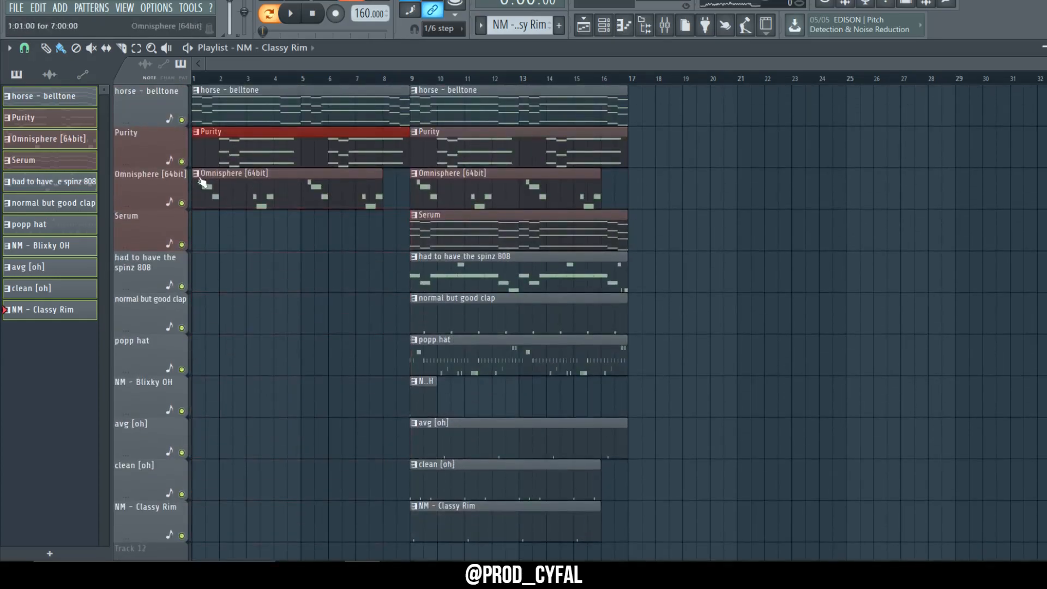
key("Delete")
left_click_drag(197, 187, 192, 190)
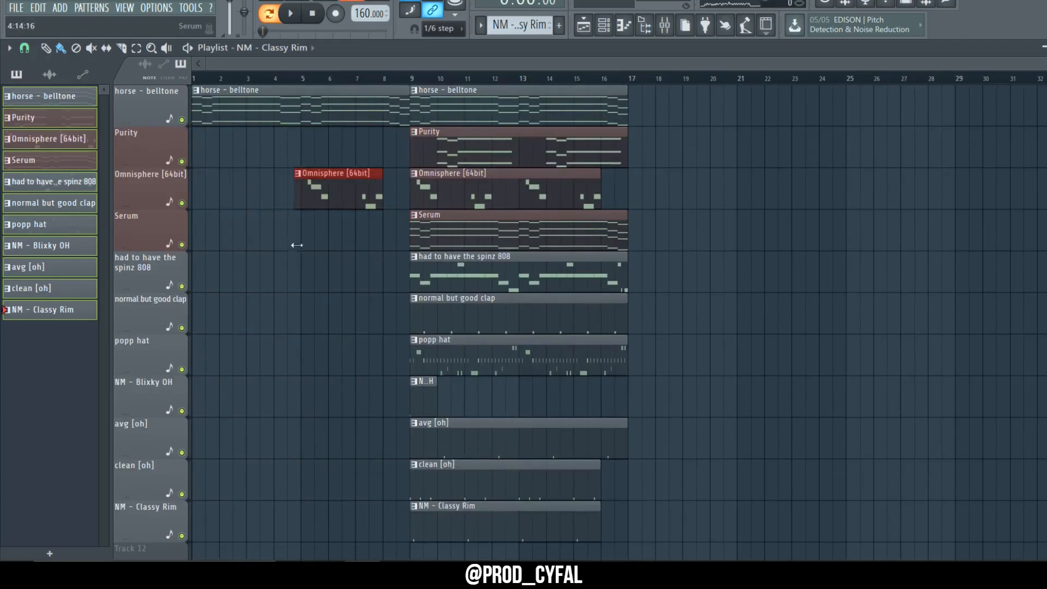
left_click(299, 335, "ctrl")
Duplicate the full bars 9–16 section at bar 17 across all tracks.
scroll(535, 413, "down", 5)
left_click_drag(794, 376, 427, 6)
key("ctrl+b")
Extend the arrangement through bar 40 without Purity or Serum after bar 24, keep Omnisphere out of bars 25–32, and remove avg [oh] and Classy Rim from bars 9–16.
scroll(289, 313, "down", 1)
left_click(309, 273, "ctrl")
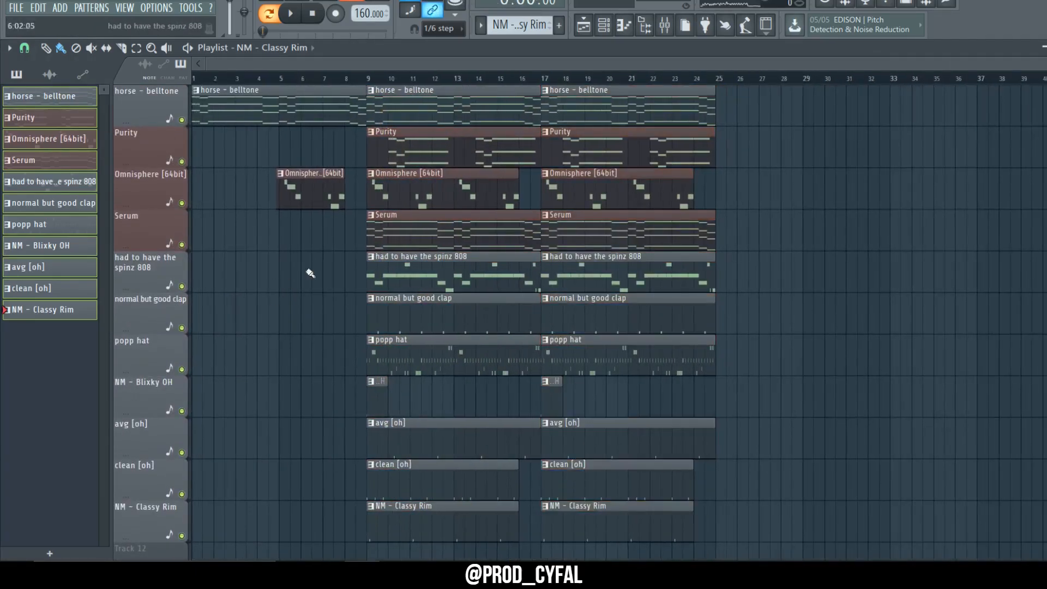
left_click_drag(420, 223, 649, 248)
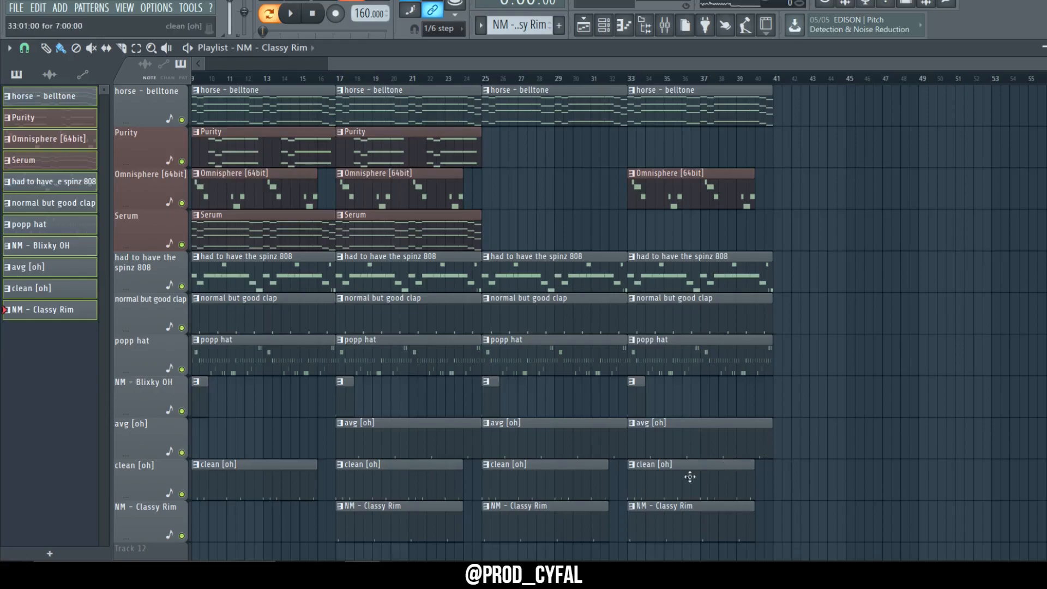
Make the popp hat clip at bar 33 a unique pattern.
scroll(698, 81, "up", 4)
left_click(694, 340)
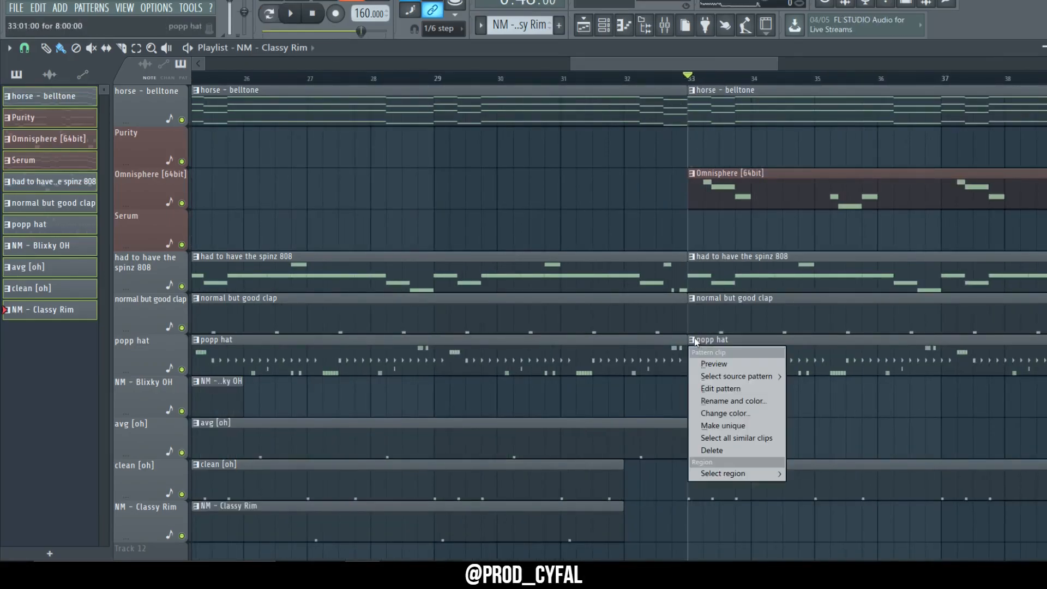
left_click(704, 426)
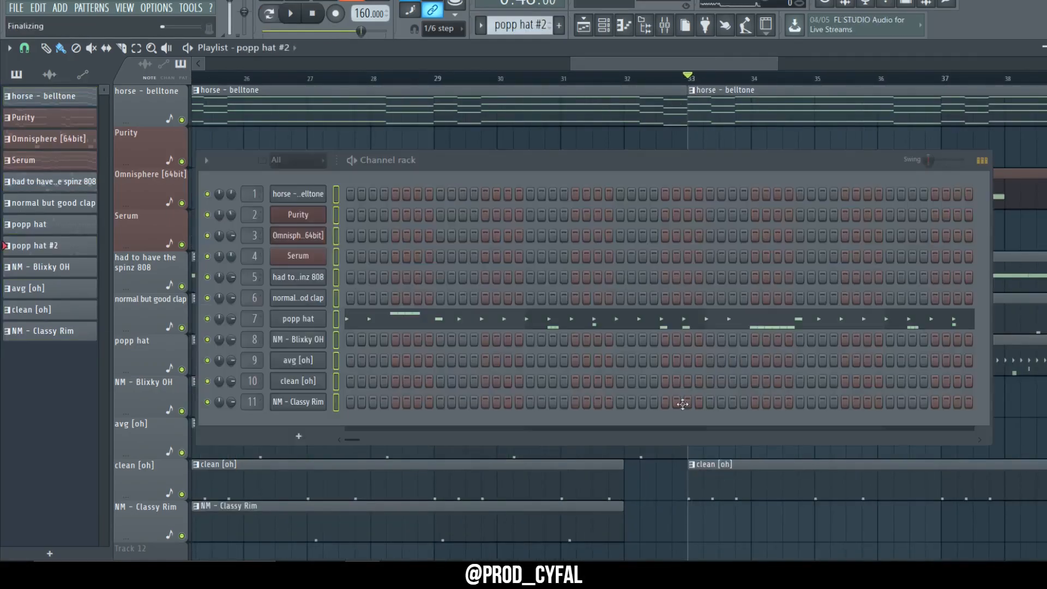
Simplify the popp hat #2 notes by deleting the short low rolls in bars 2, 4, 6 and 8 and the high rolls ending bars 4 and 8.
scroll(54, 417, "up", 8)
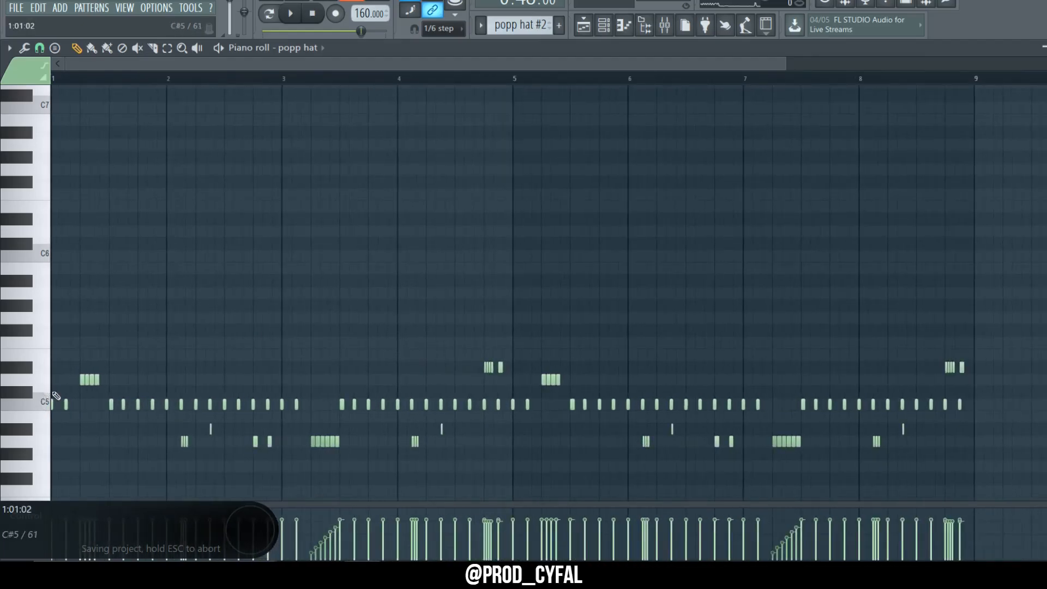
scroll(98, 371, "down", 2)
key("space")
scroll(140, 318, "down", 3)
left_click_drag(261, 350, 464, 424)
key("Delete")
scroll(404, 409, "down", 3)
left_click_drag(307, 343, 373, 380)
key("Delete")
left_click_drag(356, 307, 402, 269)
key("Delete")
left_click_drag(452, 338, 558, 409)
key("Delete")
left_click_drag(627, 385, 767, 269)
key("Delete")
key("Delete")
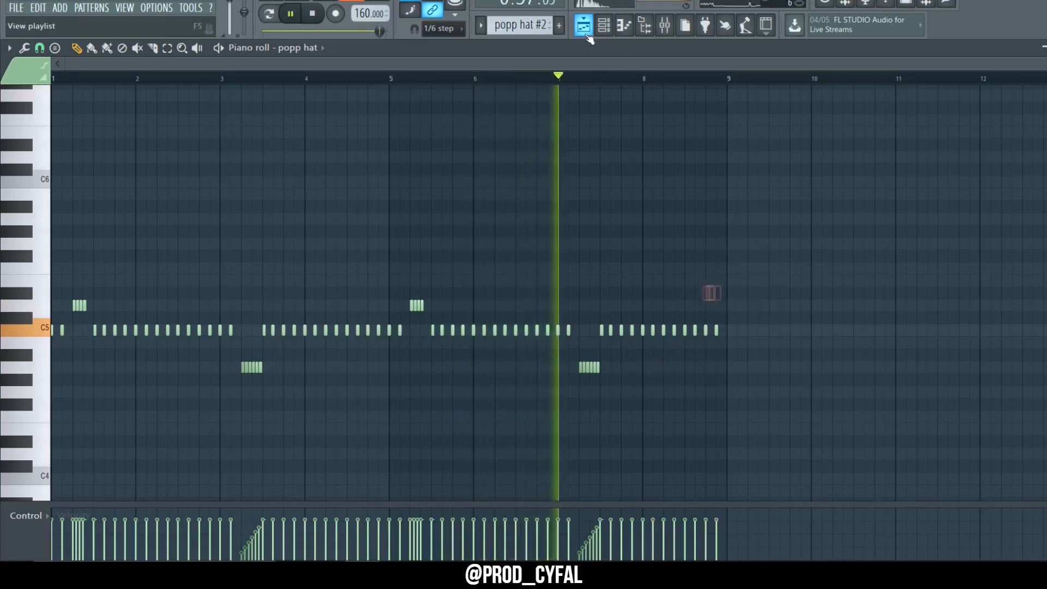
Repeat the bars 9–40 arrangement from bar 41 and its first 24 bars from bar 73, ending the song at bar 97.
left_click(587, 33)
scroll(613, 326, "down", 2)
scroll(613, 325, "down", 3)
left_click_drag(893, 539, 297, 52)
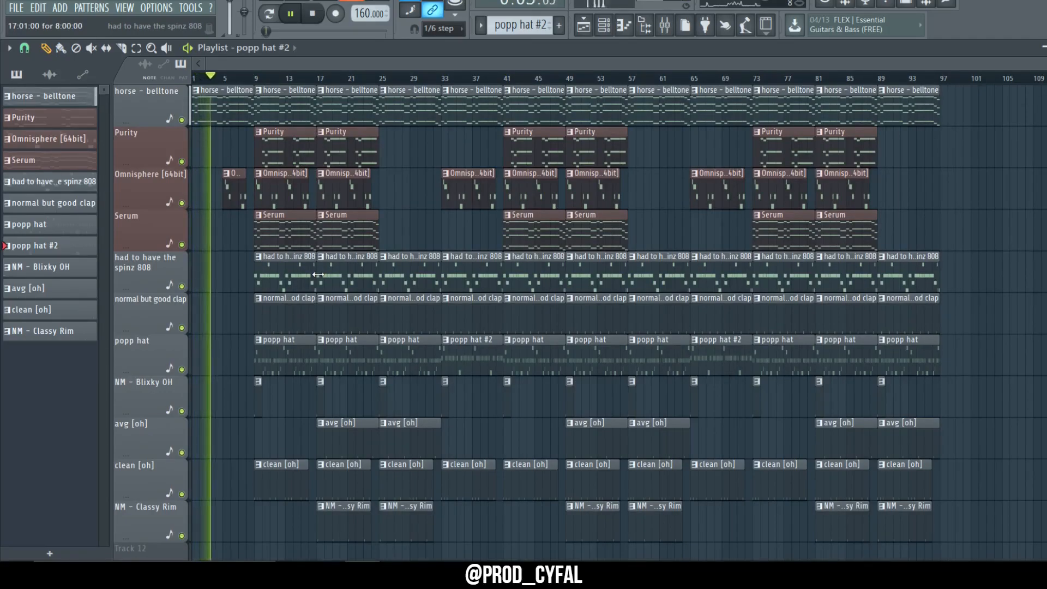
key("space")
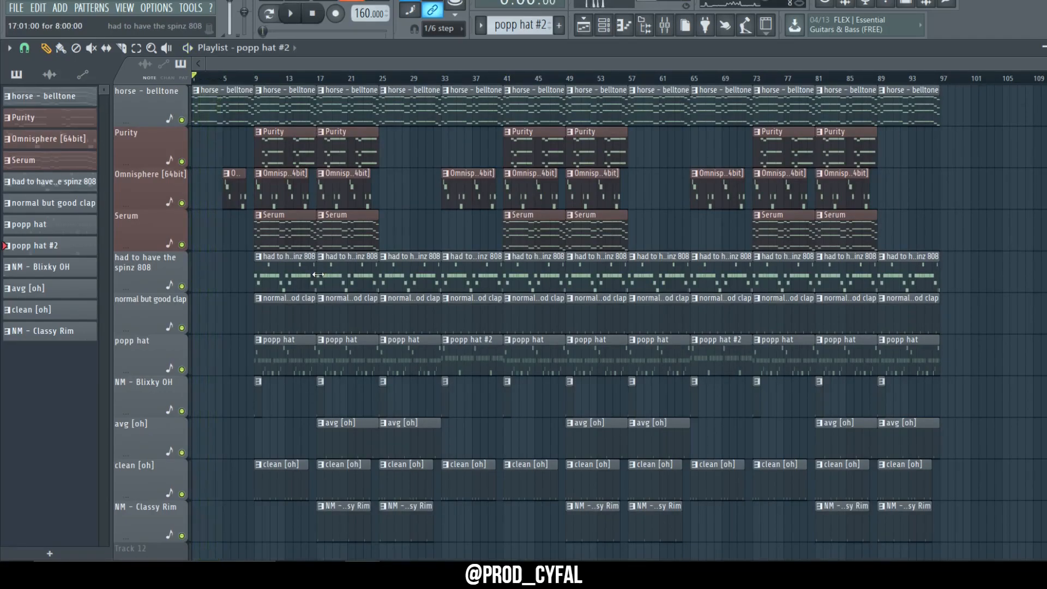